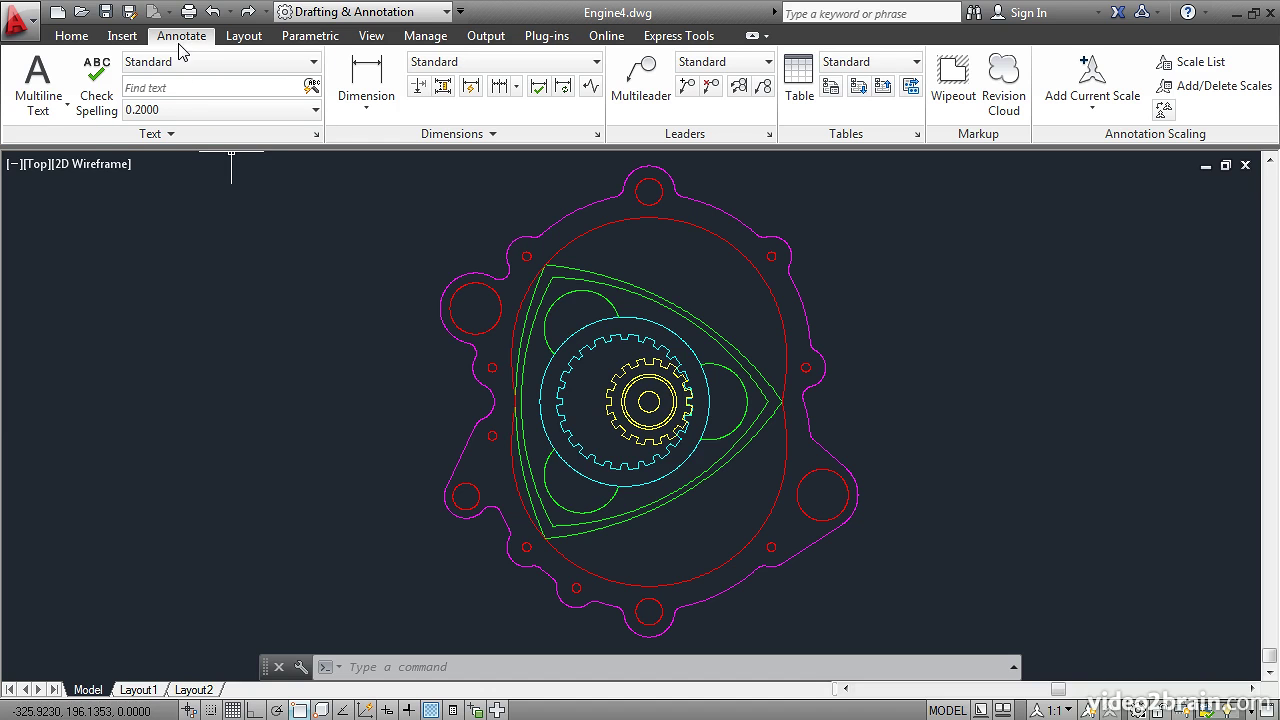
# Step: Add a vertical linear dimension between the centers of the housing's upper-left and lower-left holes, placed outside the left edge
pyautogui.click(379, 108)
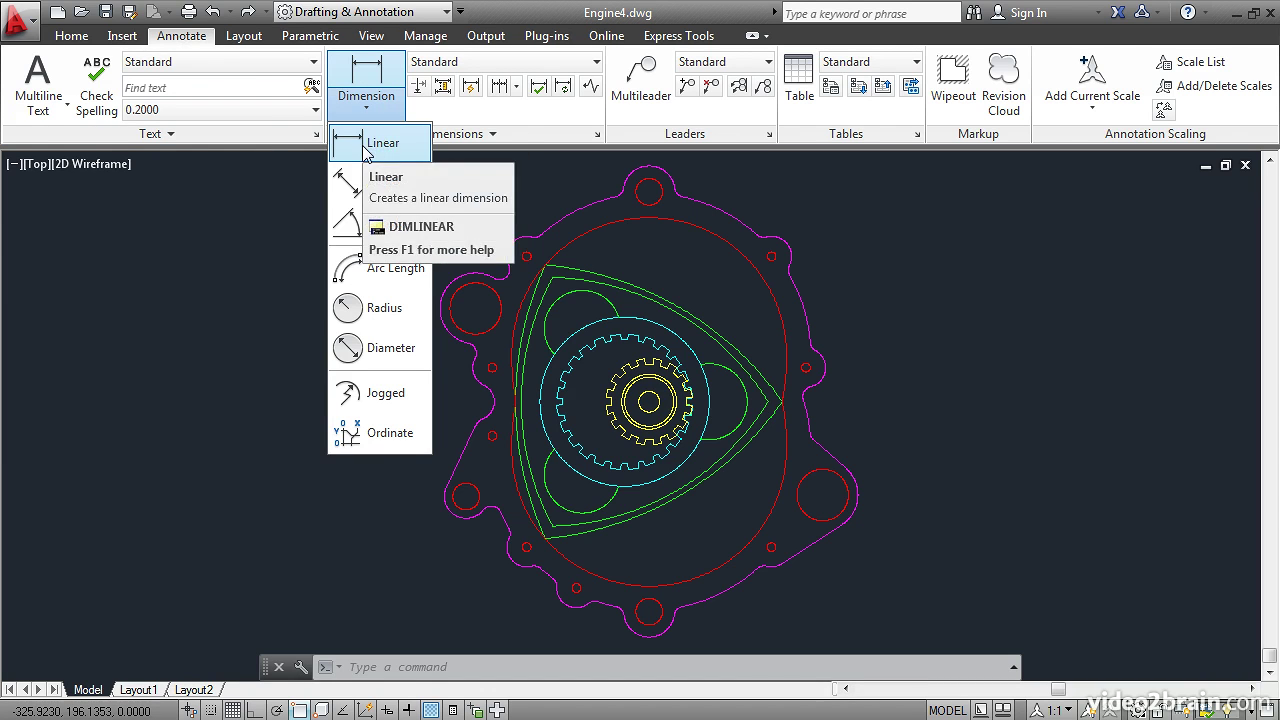
pyautogui.click(366, 148)
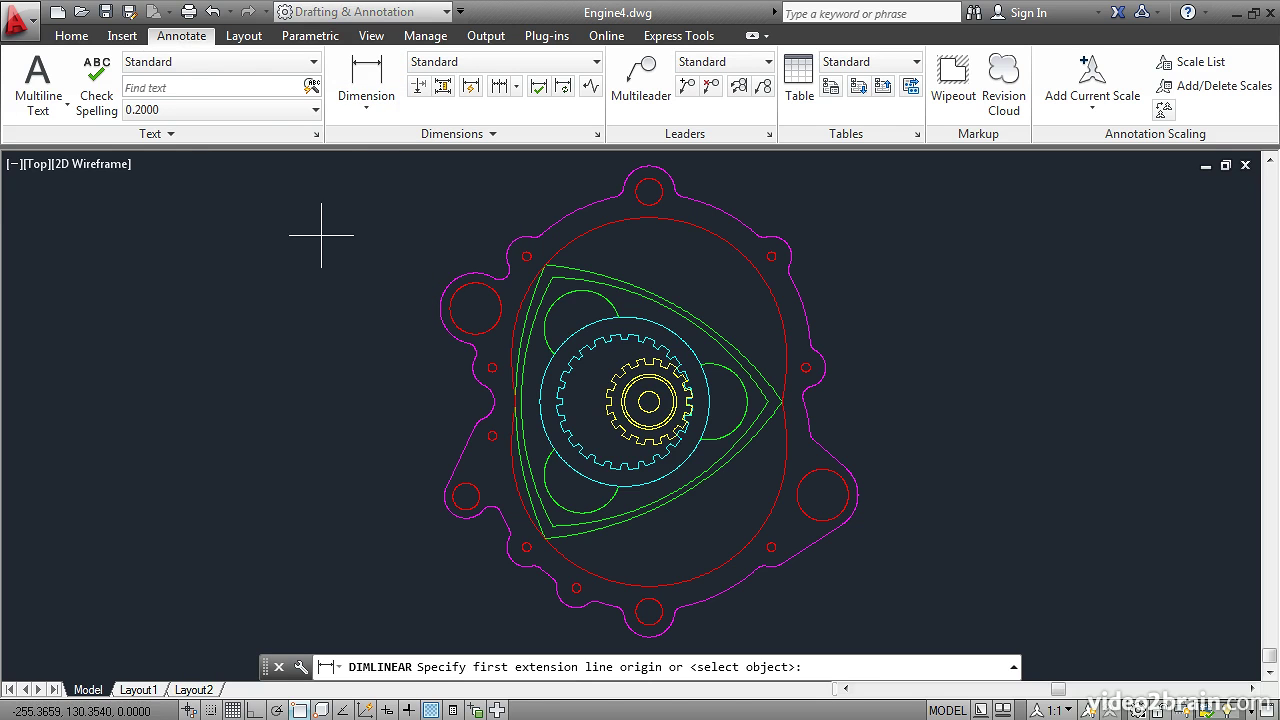
pyautogui.click(475, 308)
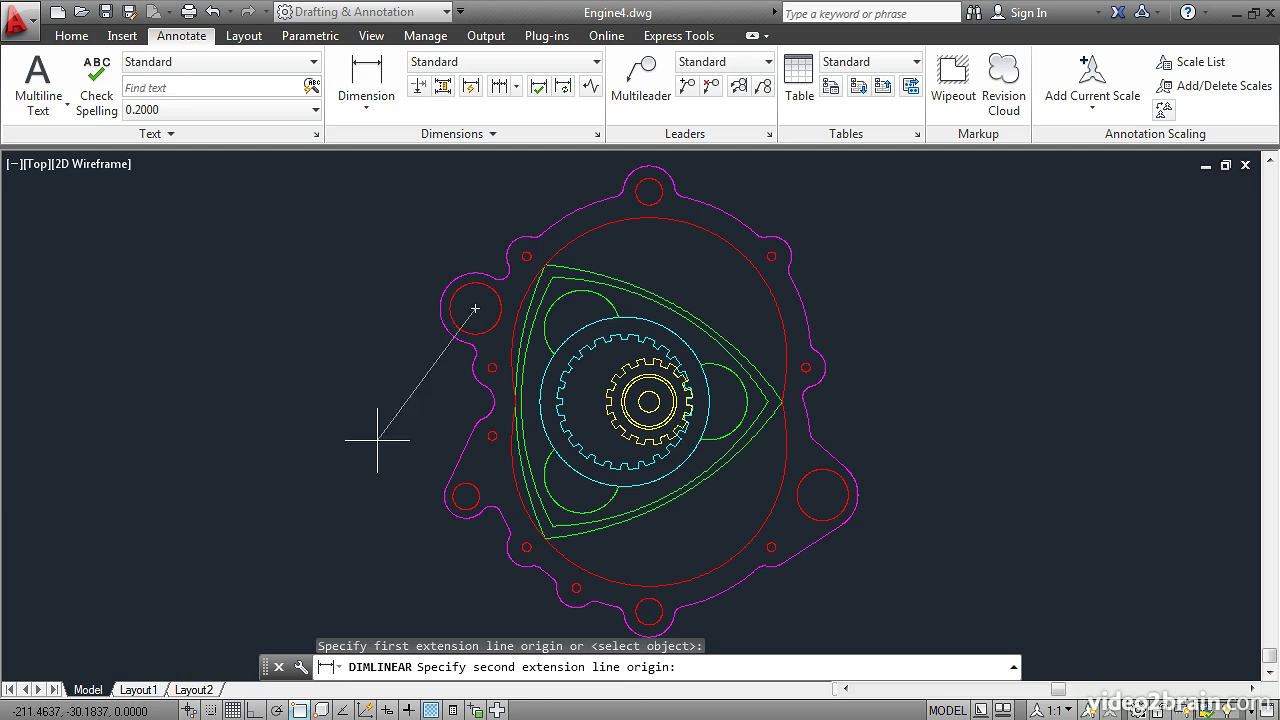
pyautogui.click(466, 496)
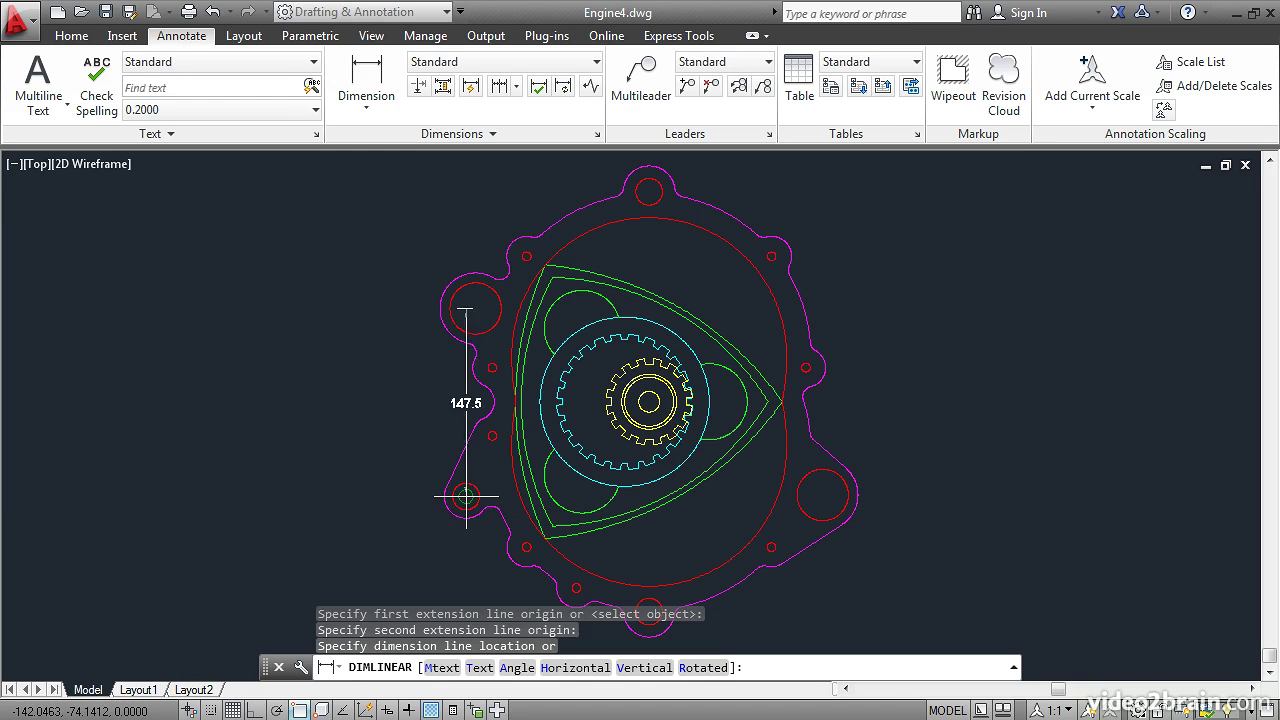
pyautogui.click(405, 500)
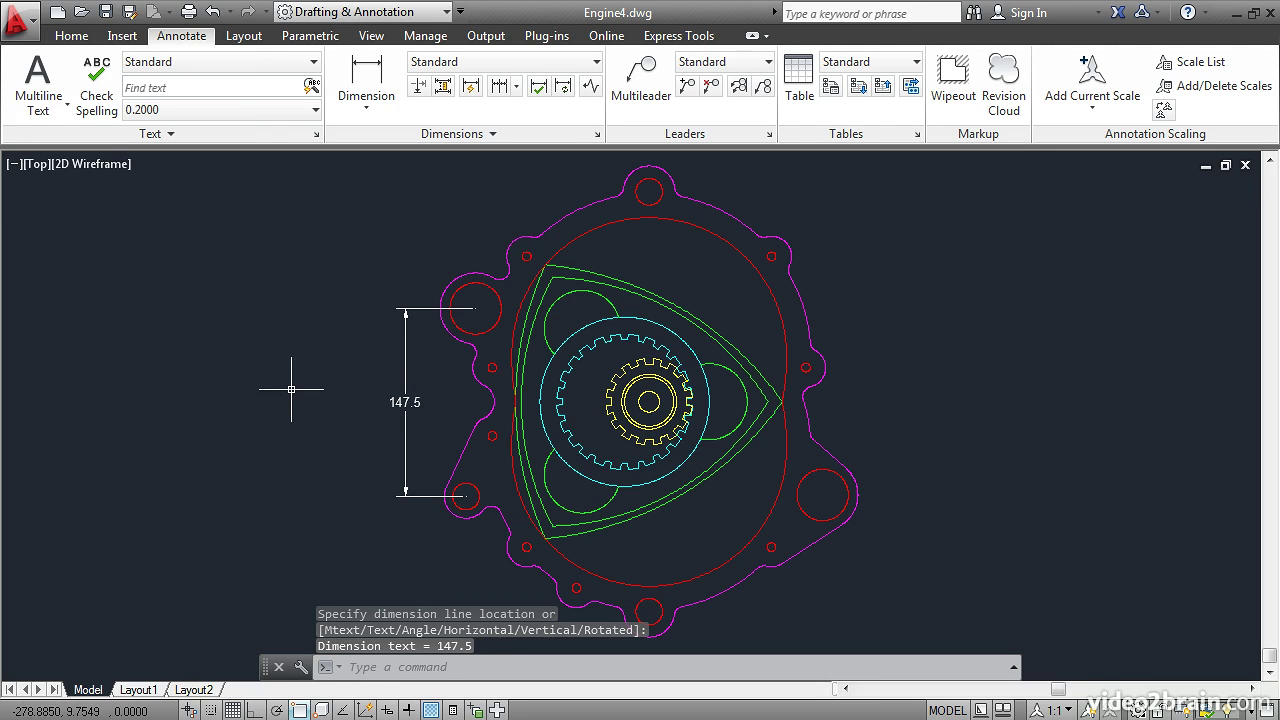
# Step: Add a horizontal linear dimension between the centers of the same two left-side holes, placed just above the upper-left hole
pyautogui.press('Return')
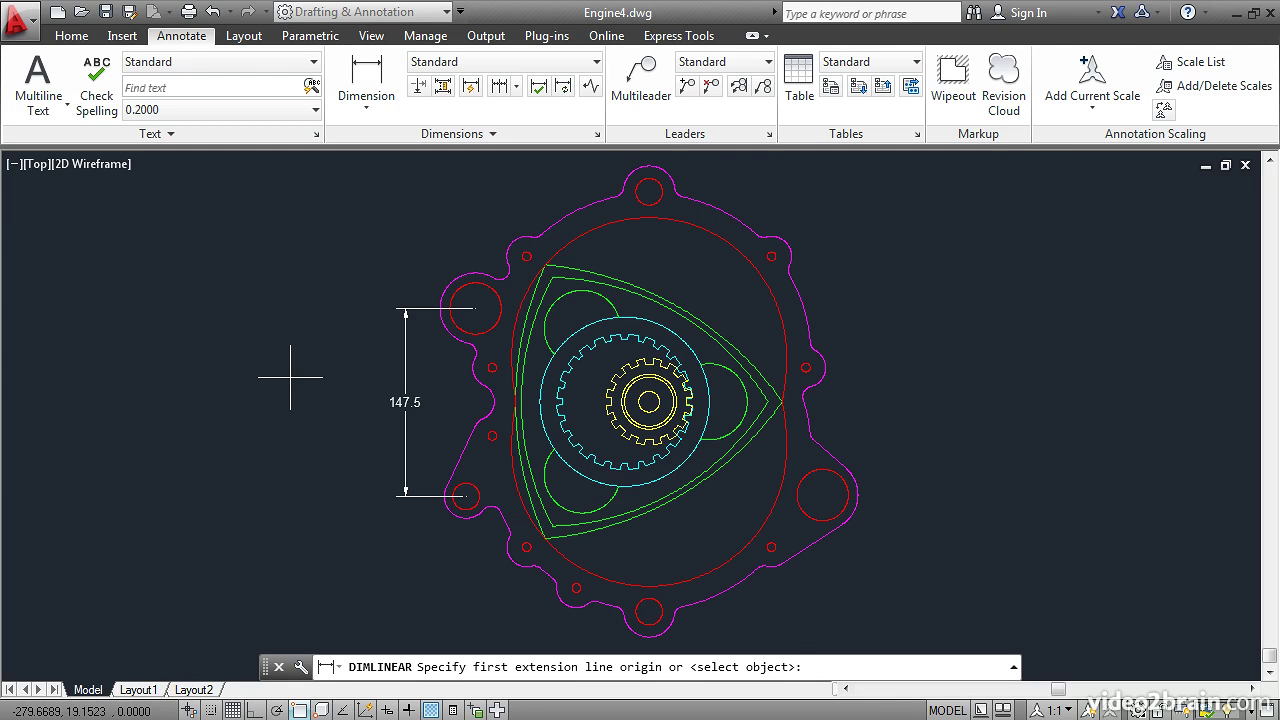
pyautogui.scroll(2, 290, 378)
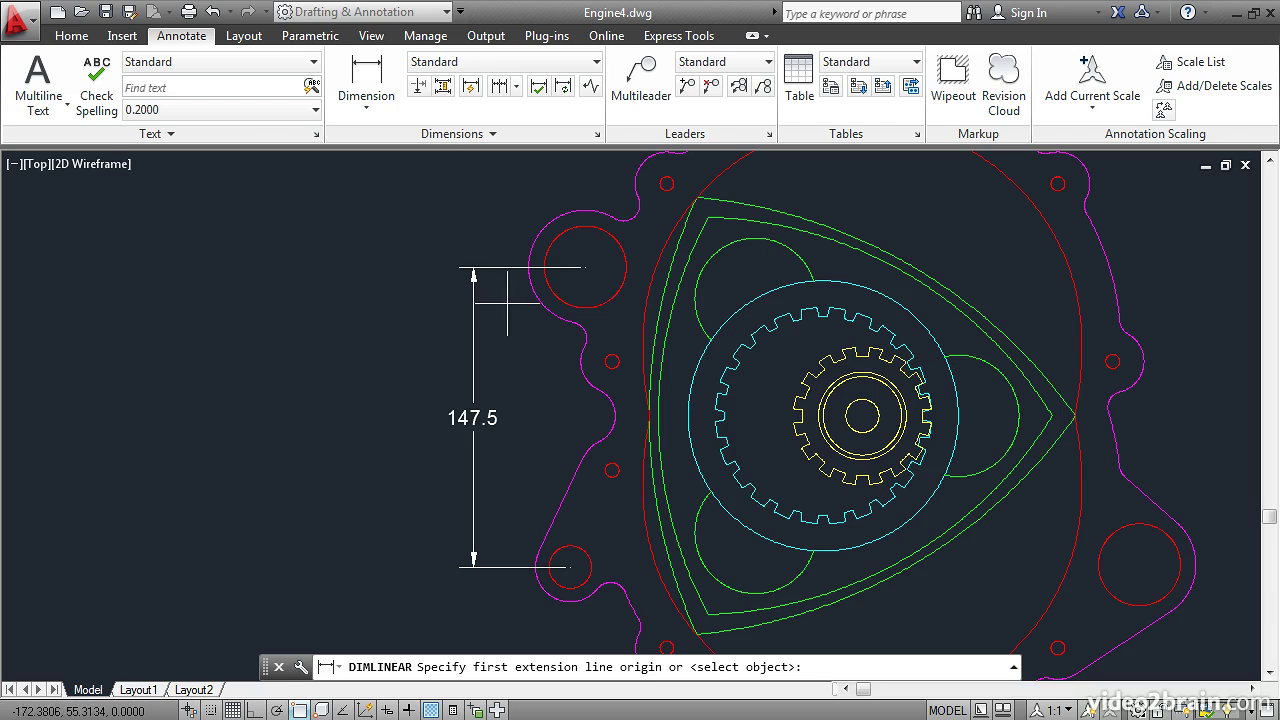
pyautogui.click(585, 267)
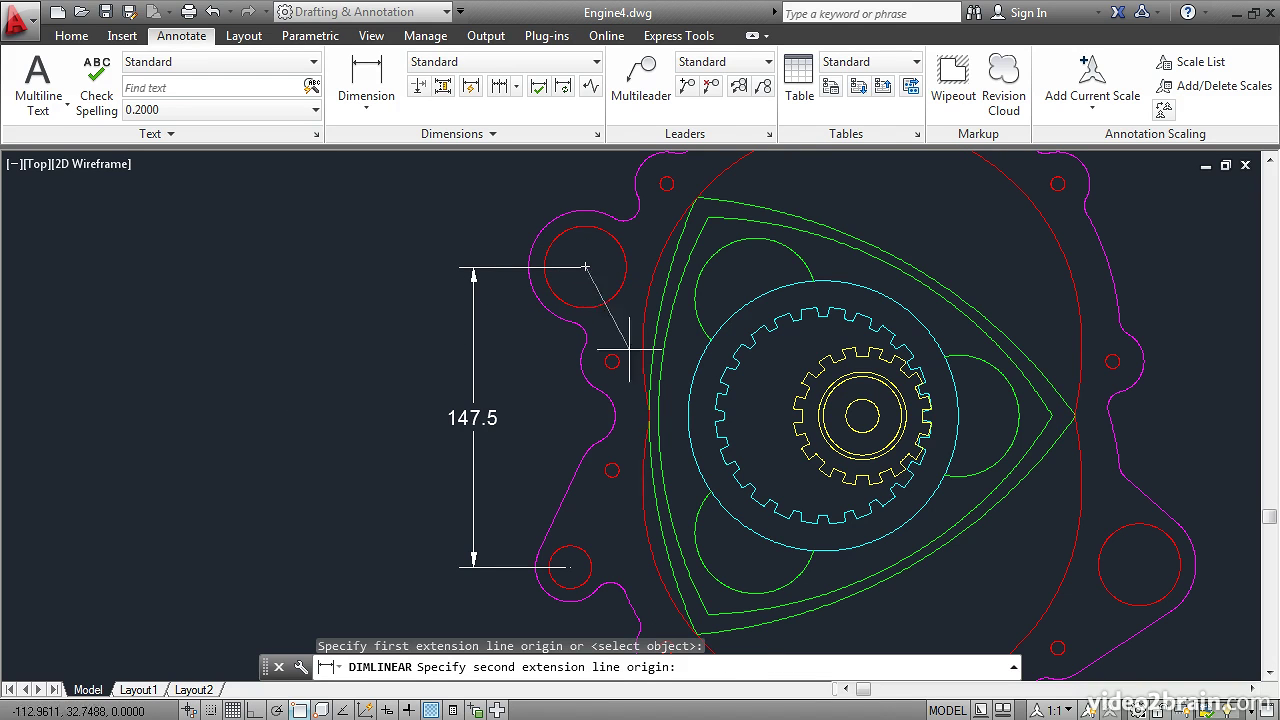
pyautogui.click(570, 567)
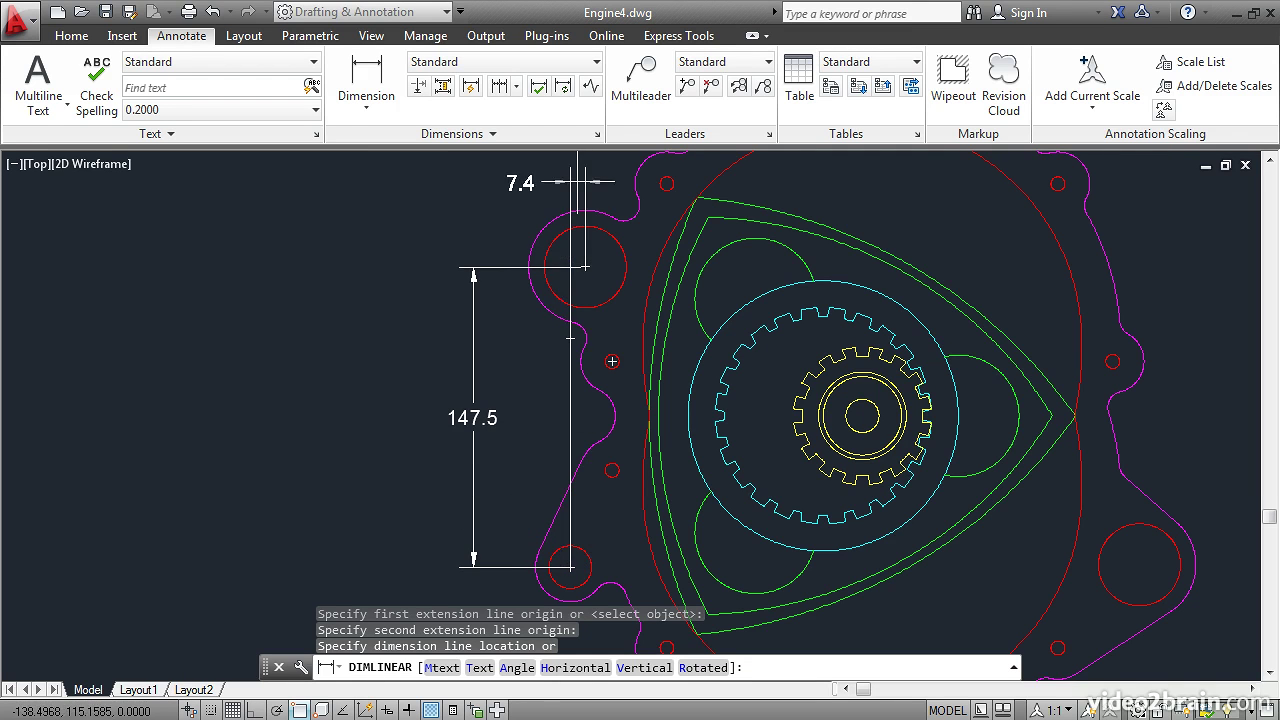
pyautogui.moveTo(580, 181)
pyautogui.mouseDown(button='middle')
pyautogui.moveTo(560, 189)
pyautogui.moveTo(531, 303)
pyautogui.mouseUp(button='middle')
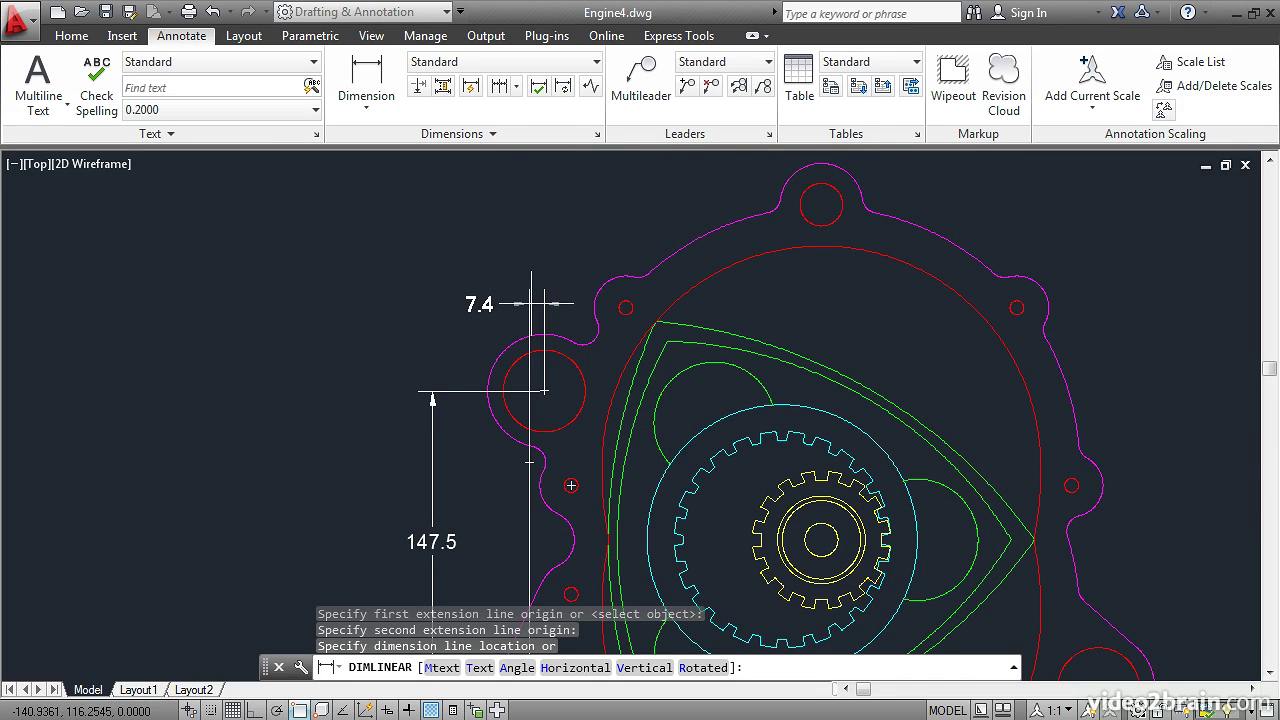
pyautogui.click(531, 302)
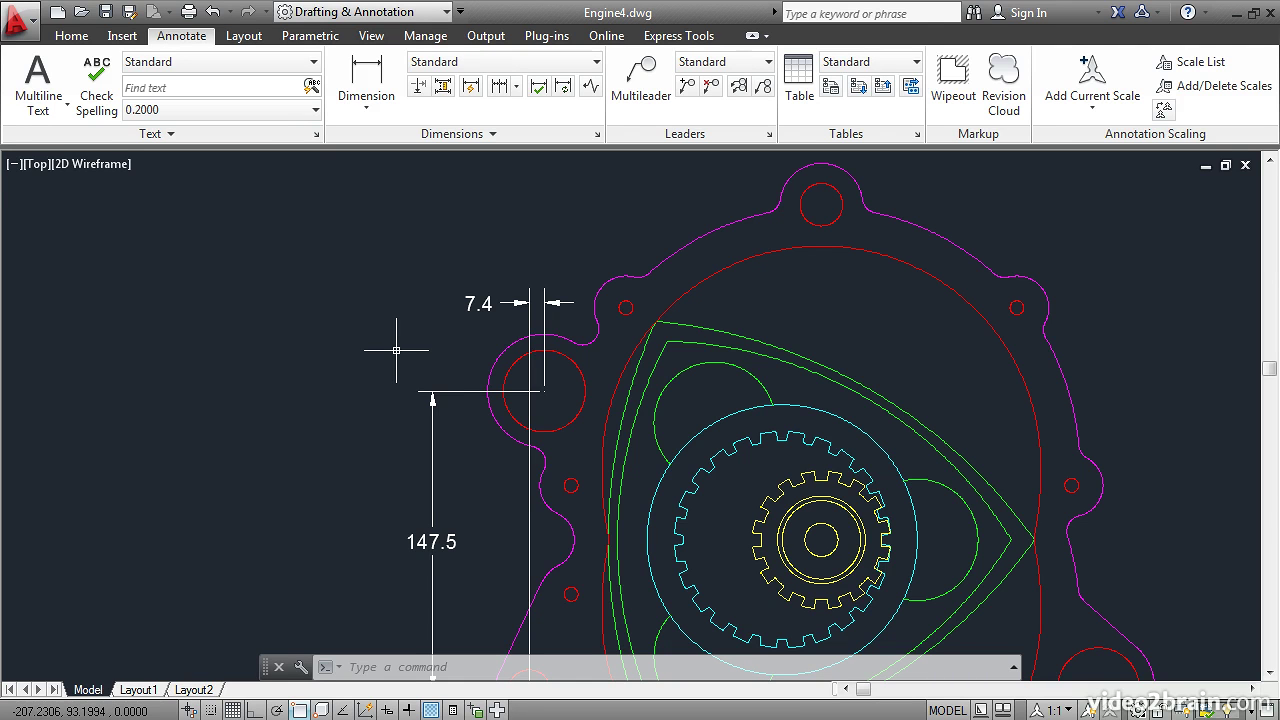
# Step: Add an aligned dimension from the top hole's center to the large upper-left hole's center, placed outside the housing outline
pyautogui.click(368, 108)
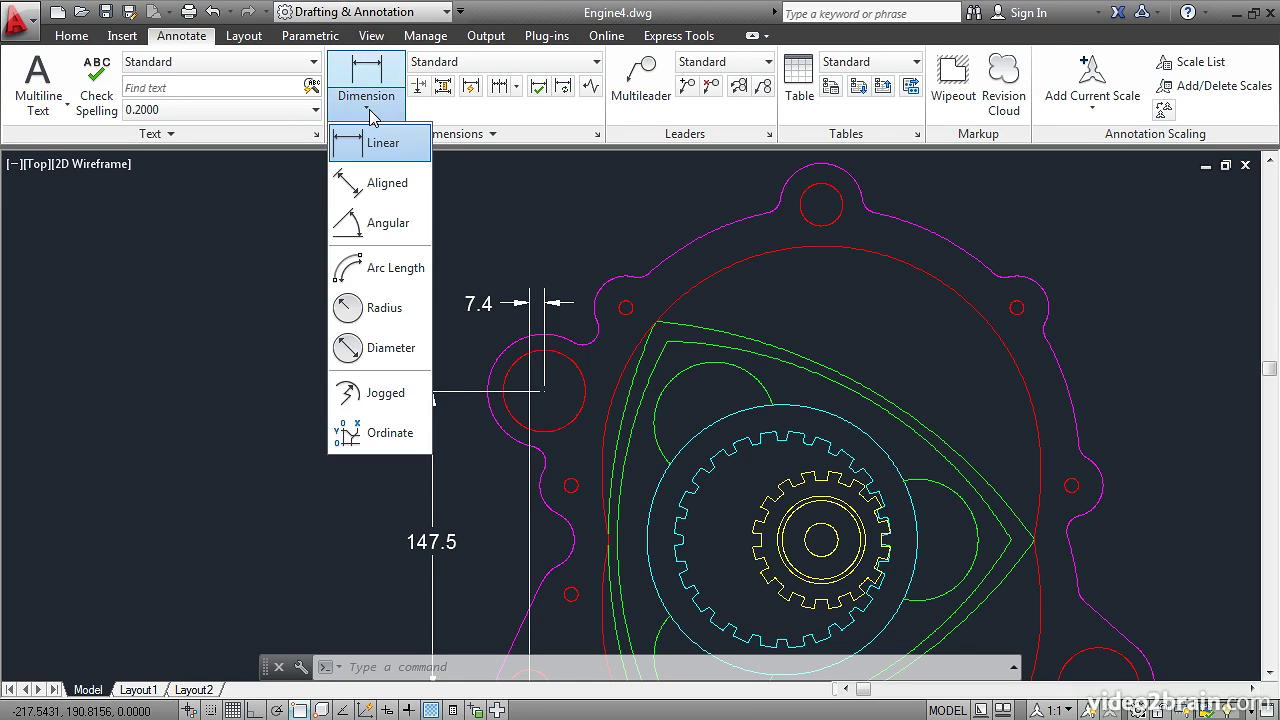
pyautogui.click(372, 186)
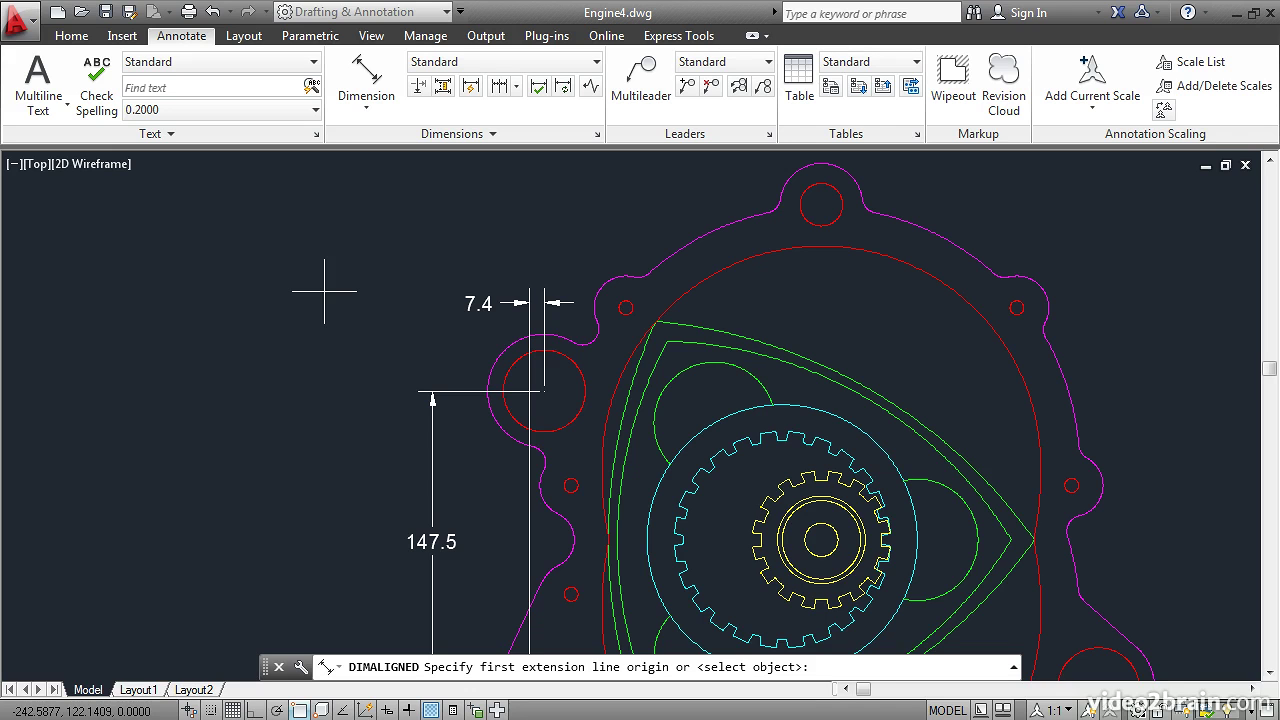
pyautogui.click(821, 204)
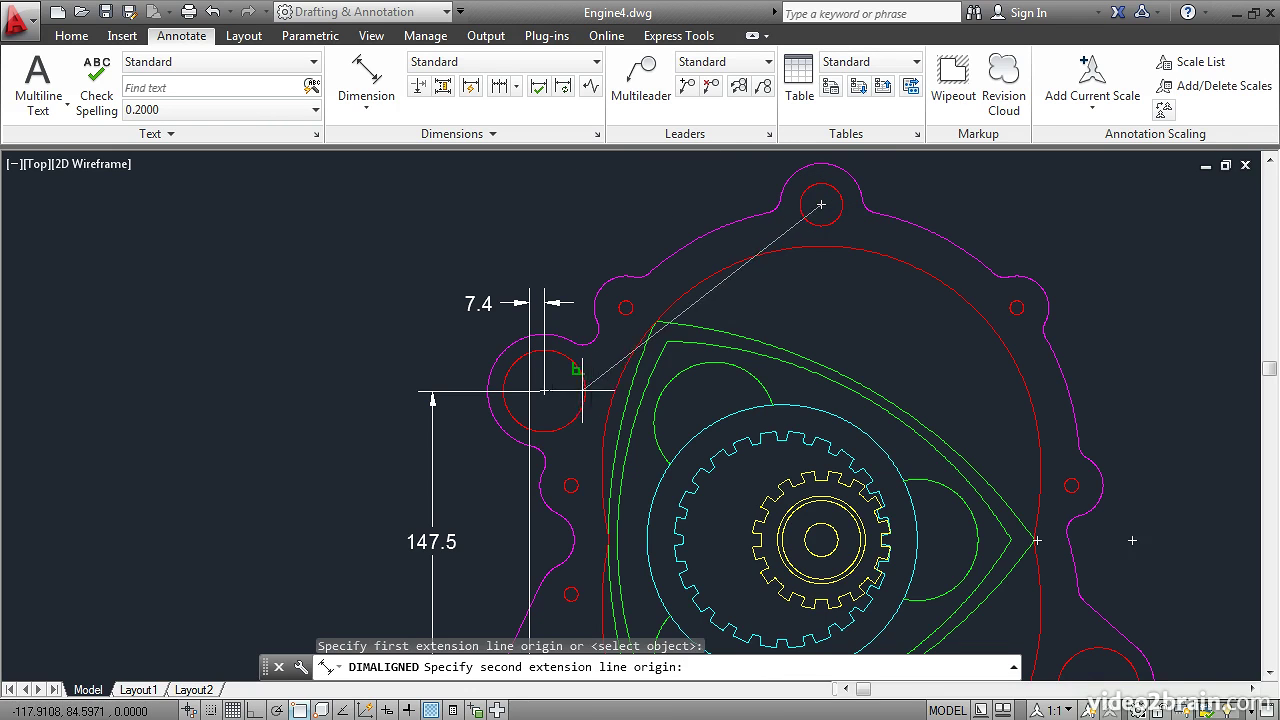
pyautogui.click(543, 391)
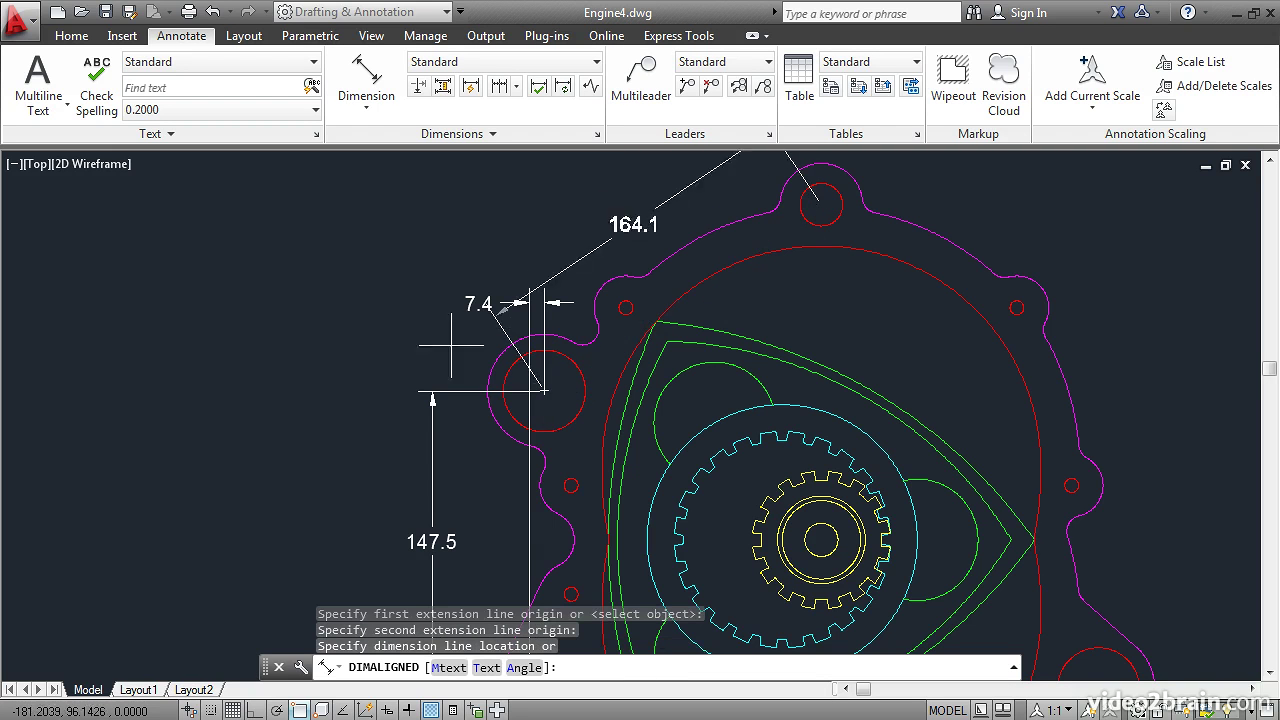
pyautogui.moveTo(391, 300); pyautogui.dragTo(345, 467, button='middle')
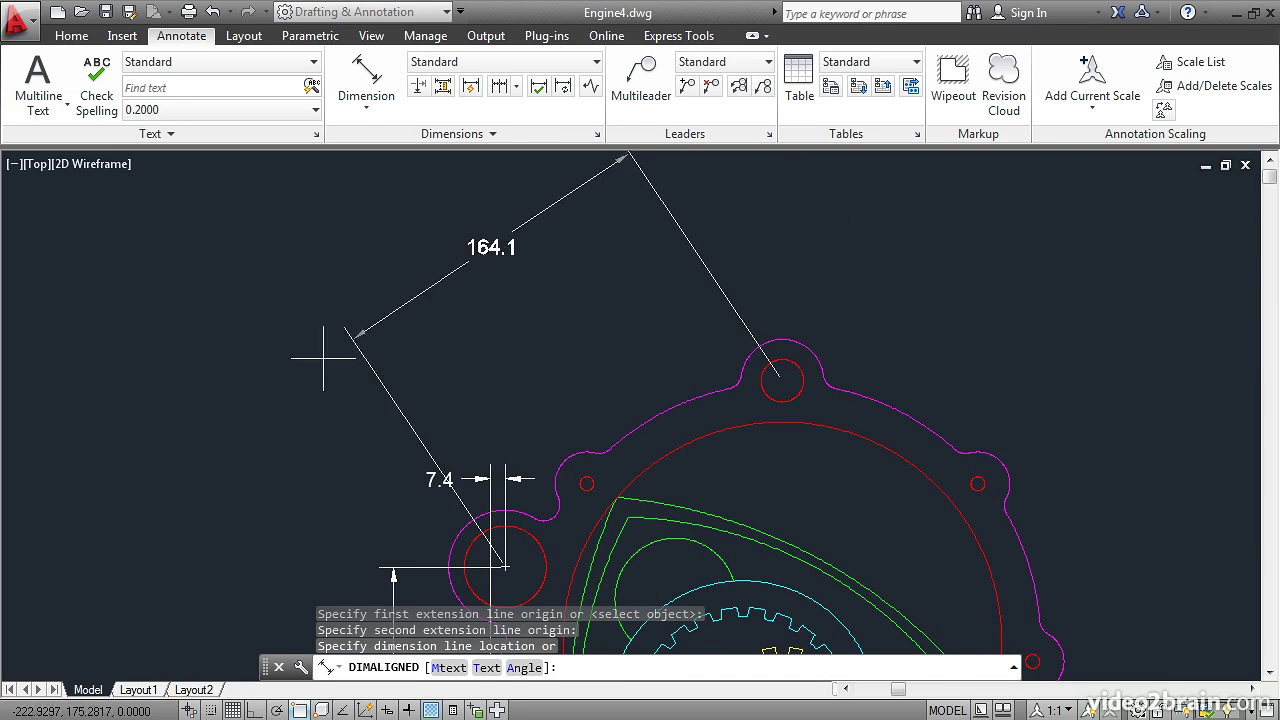
pyautogui.click(426, 432)
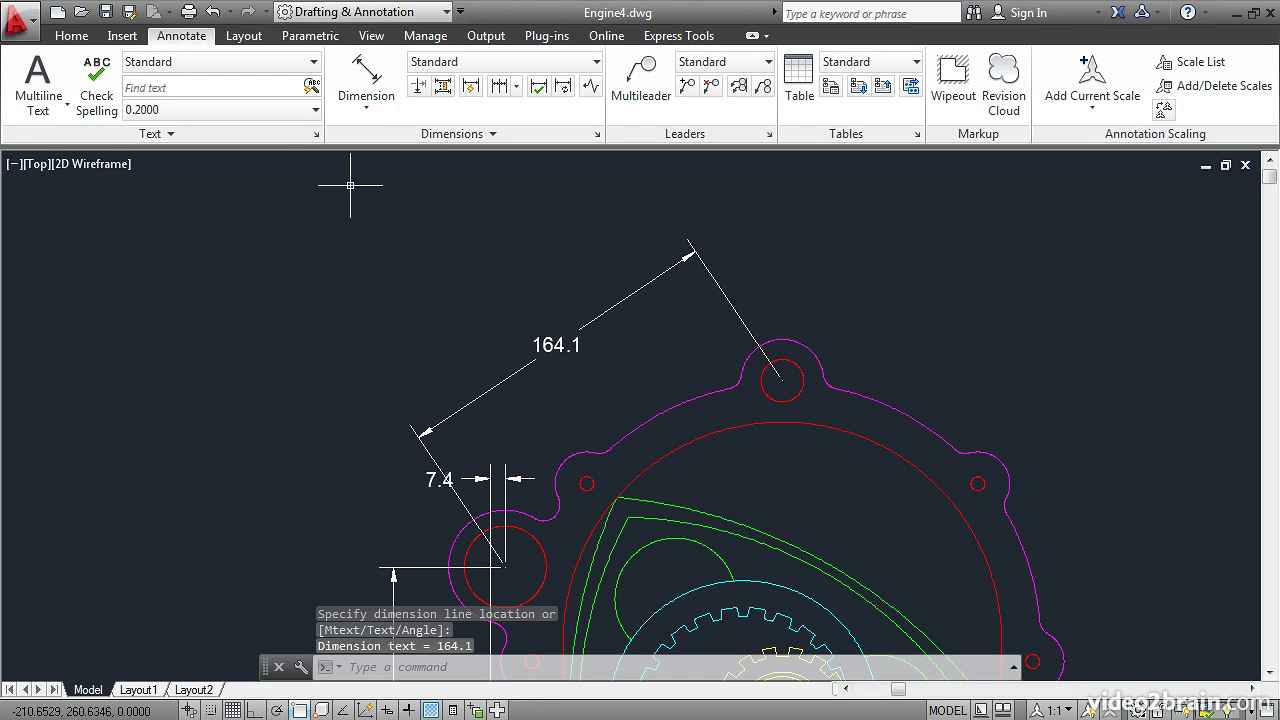
# Step: Add an angular dimension to the magenta outline arc between the top lug and the upper-left lug, placed just outside it
pyautogui.click(380, 118)
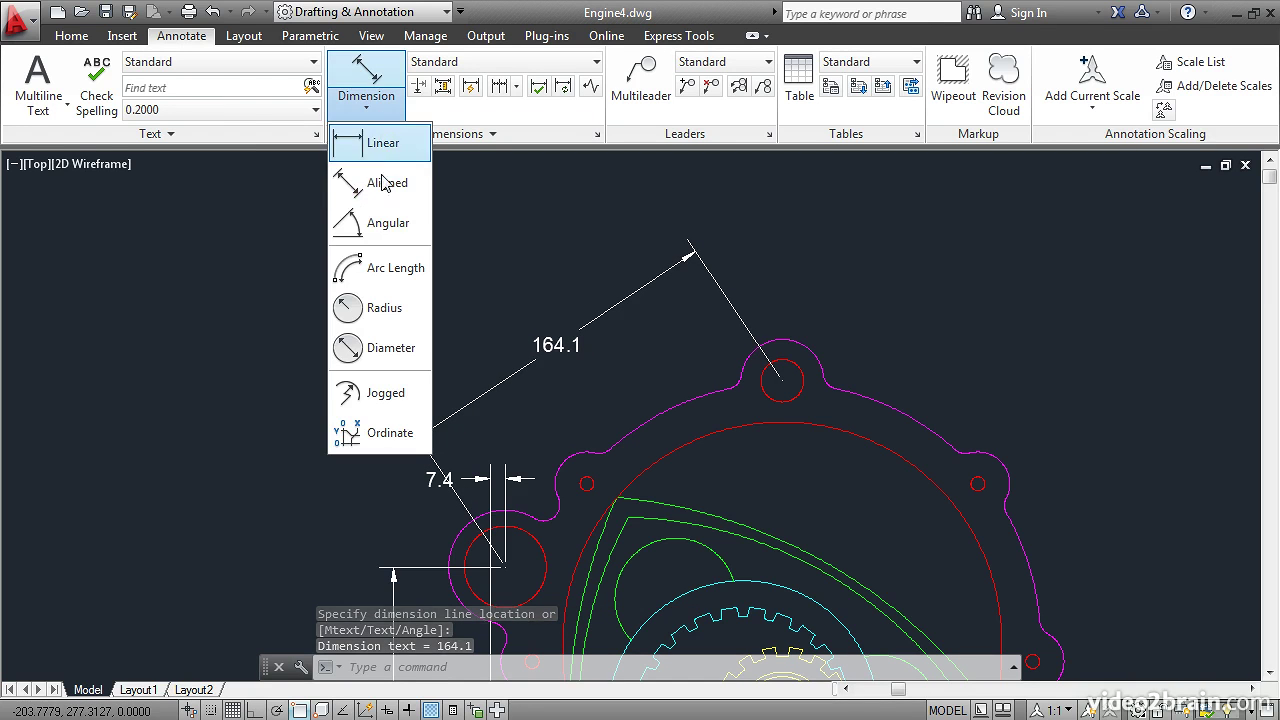
pyautogui.click(389, 232)
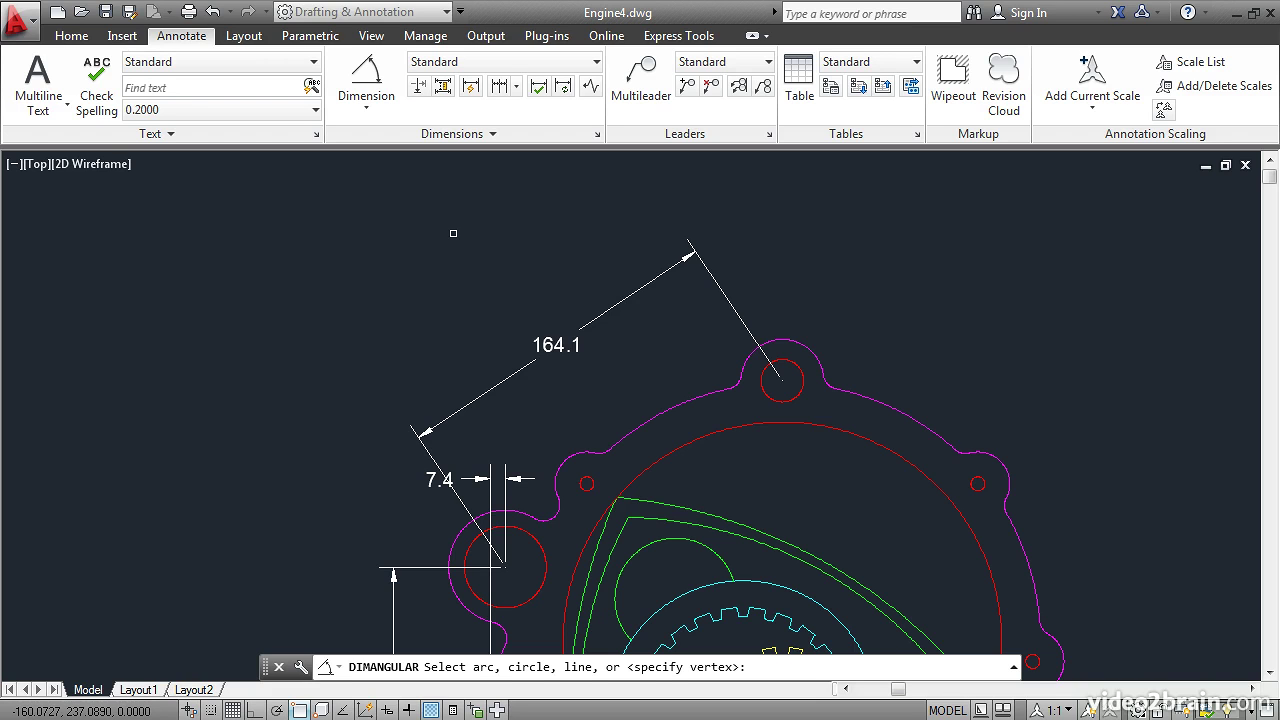
pyautogui.click(672, 408)
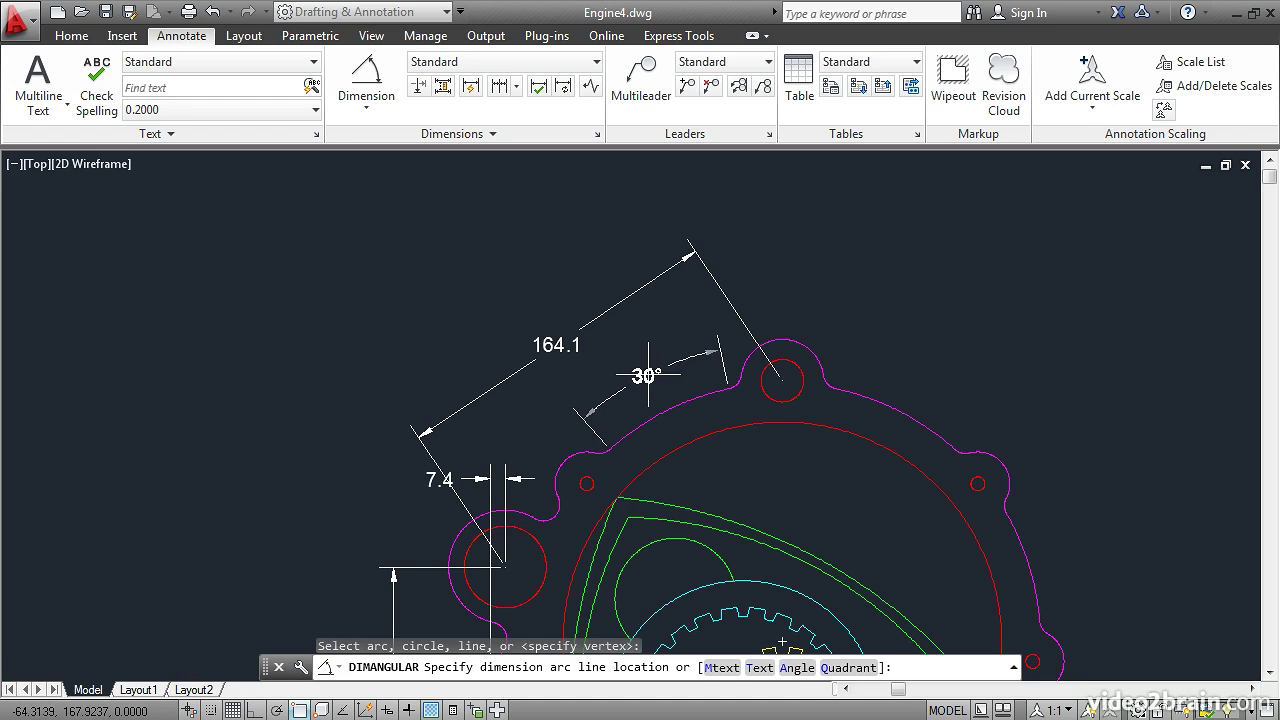
pyautogui.click(648, 375)
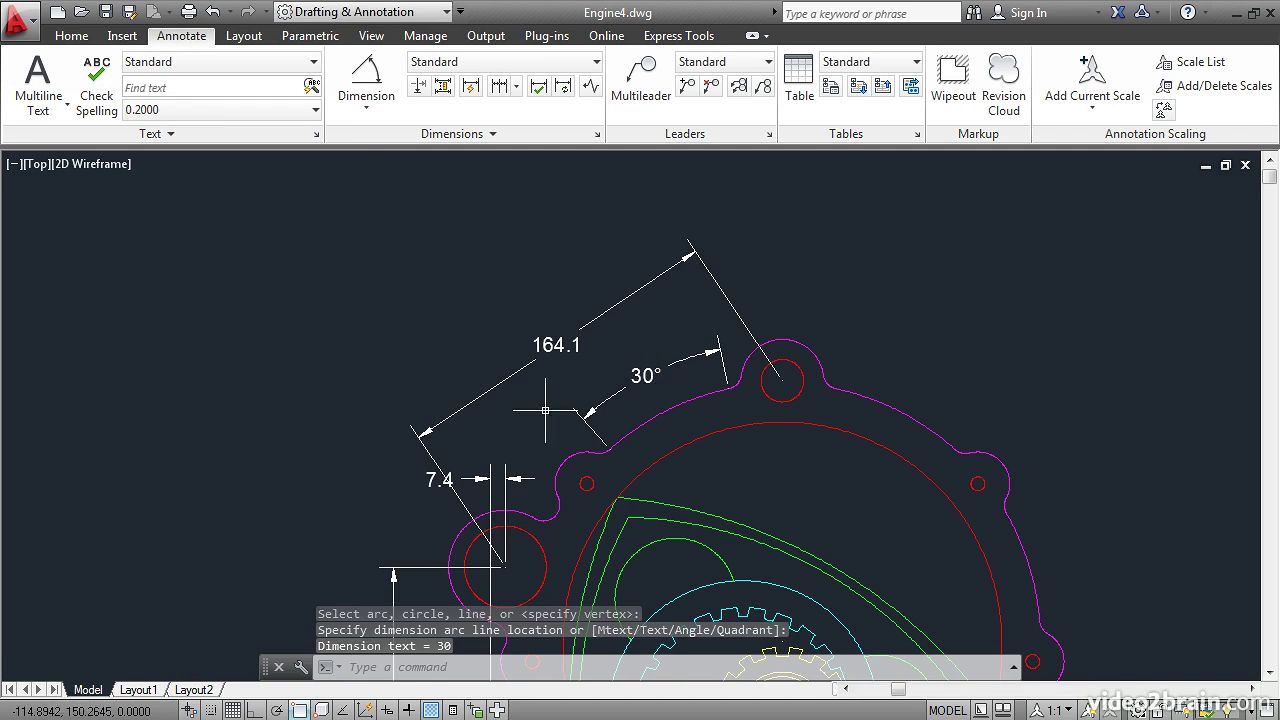
# Step: Add an arc length dimension to the green rotor's outer upper-right arc, placed just outside the rotor
pyautogui.click(364, 108)
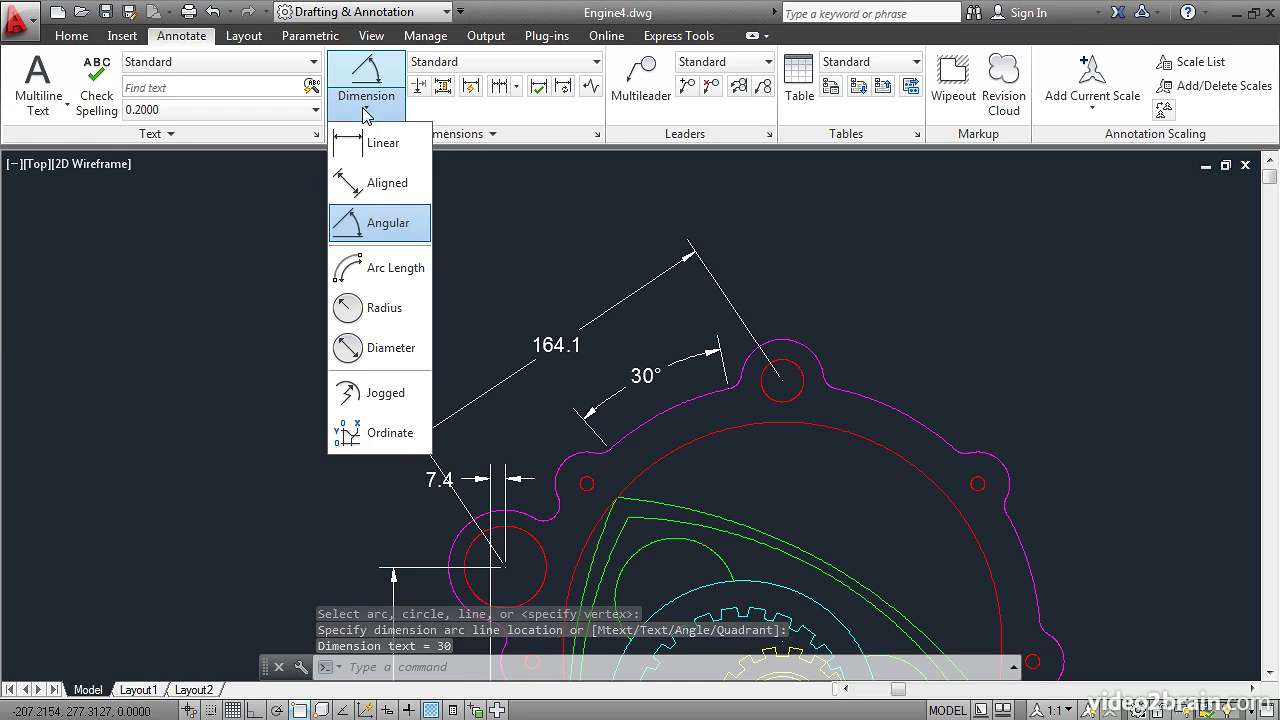
pyautogui.click(372, 268)
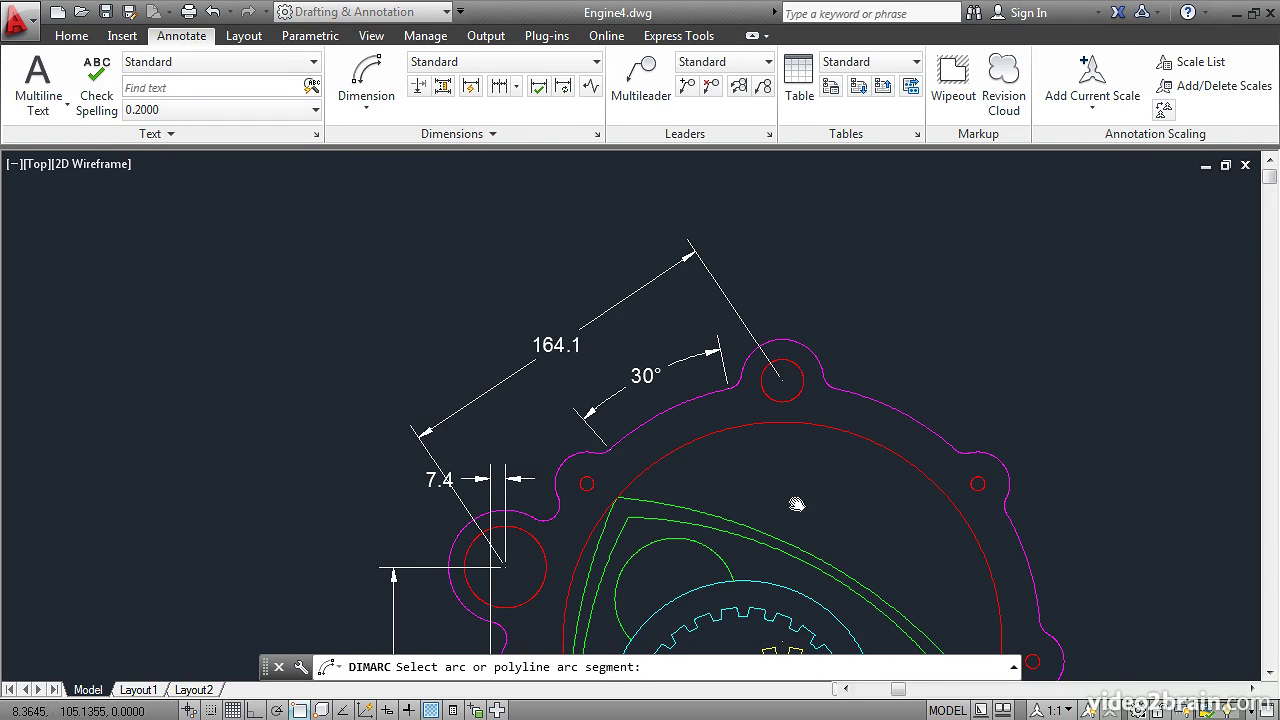
pyautogui.moveTo(797, 504); pyautogui.dragTo(654, 383, button='middle')
pyautogui.scroll(-2, 651, 378)
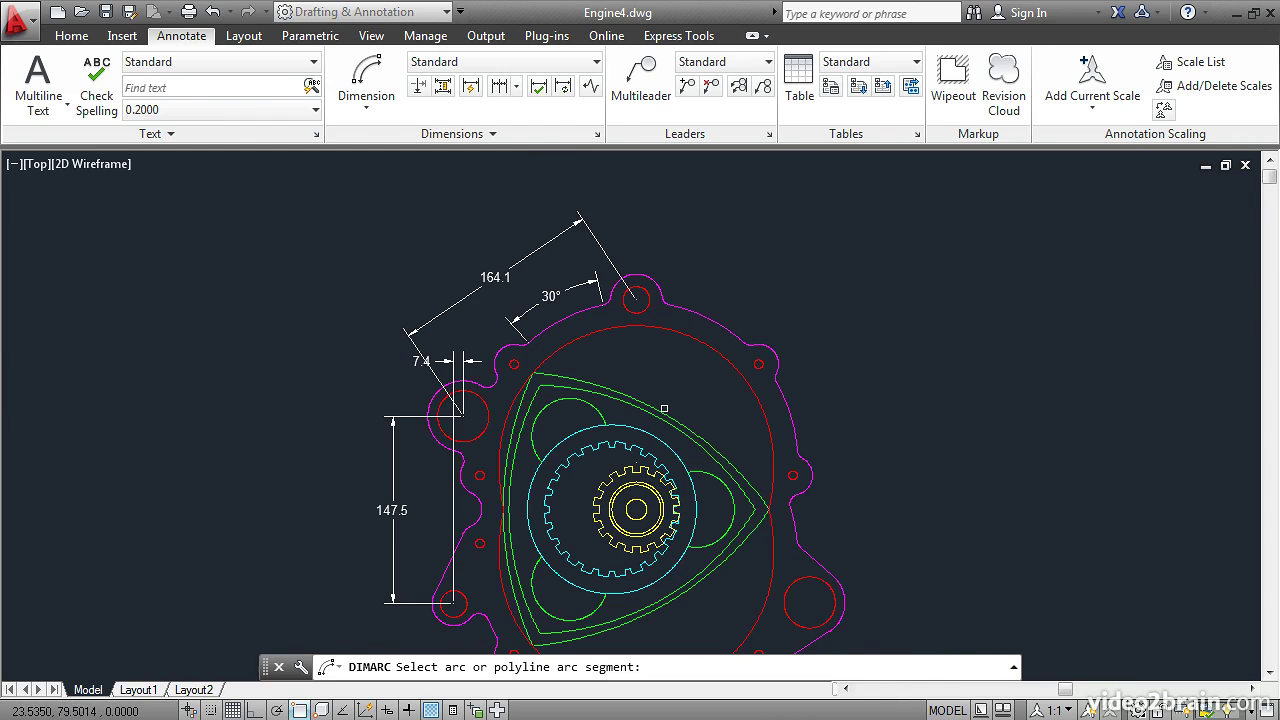
pyautogui.click(663, 411)
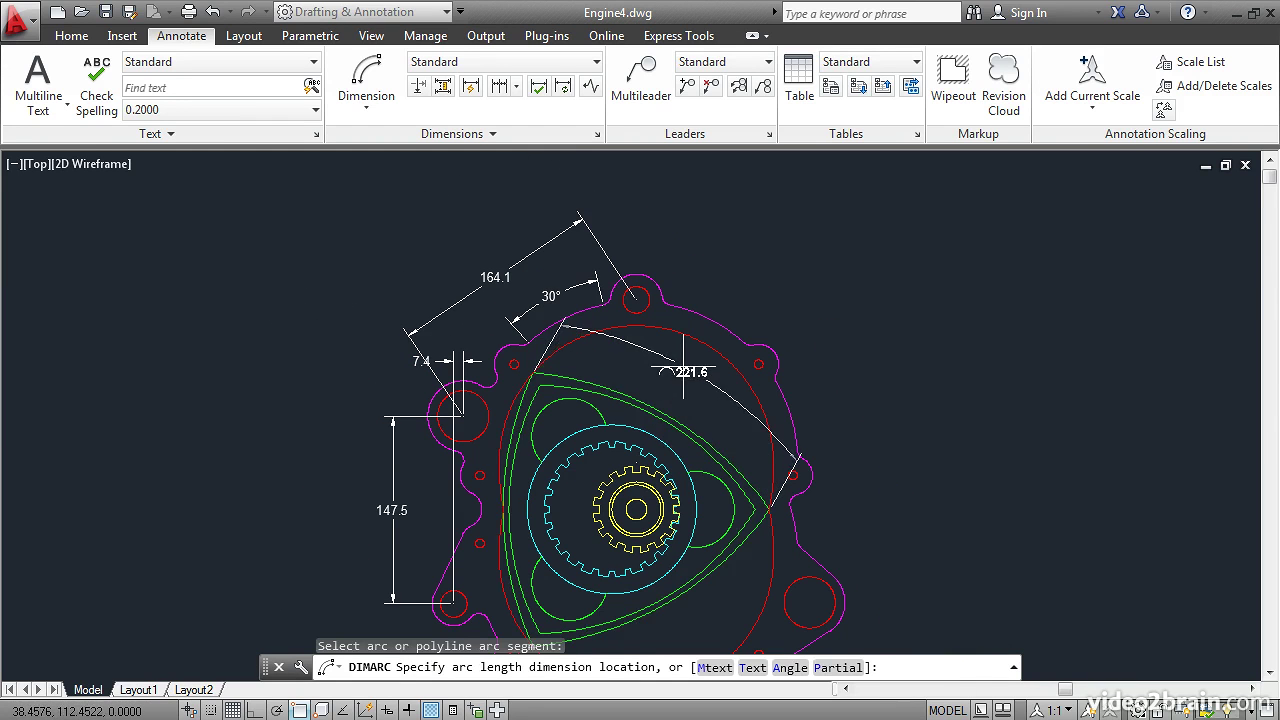
pyautogui.click(682, 392)
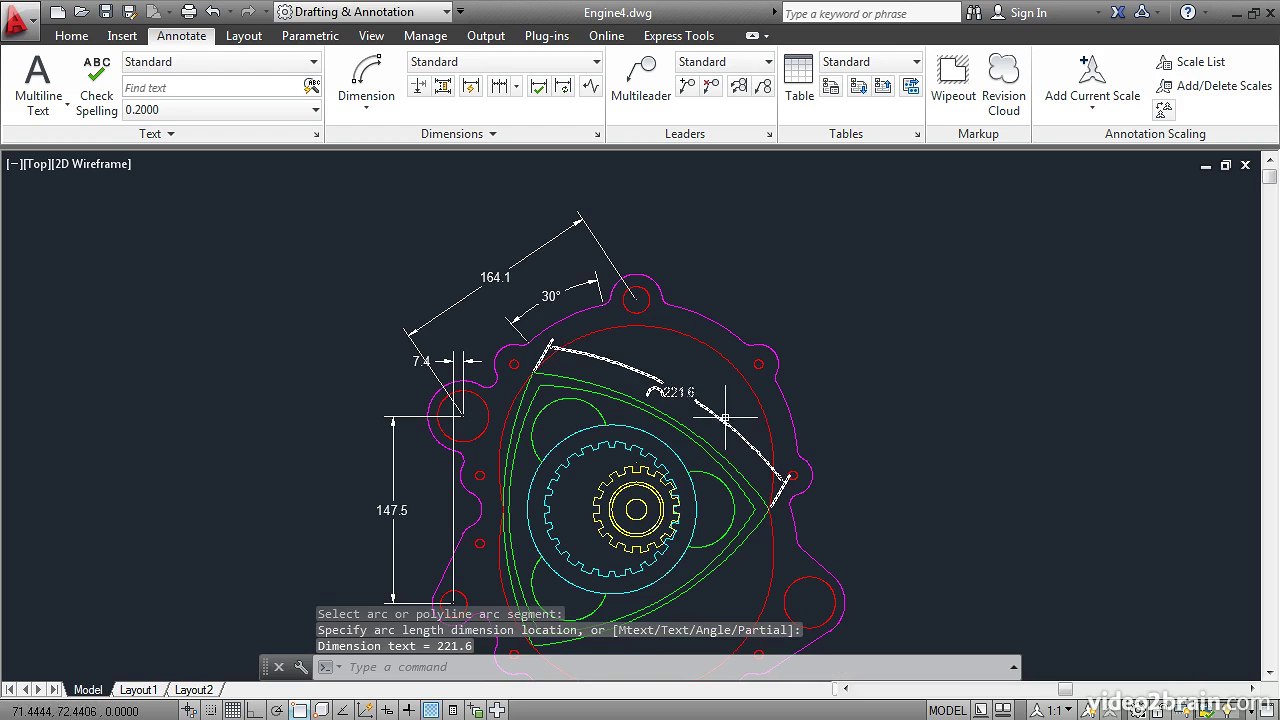
# Step: Add a radius dimension to the large upper-left red hole, with its text outside the housing on the left
pyautogui.scroll(2, 681, 413)
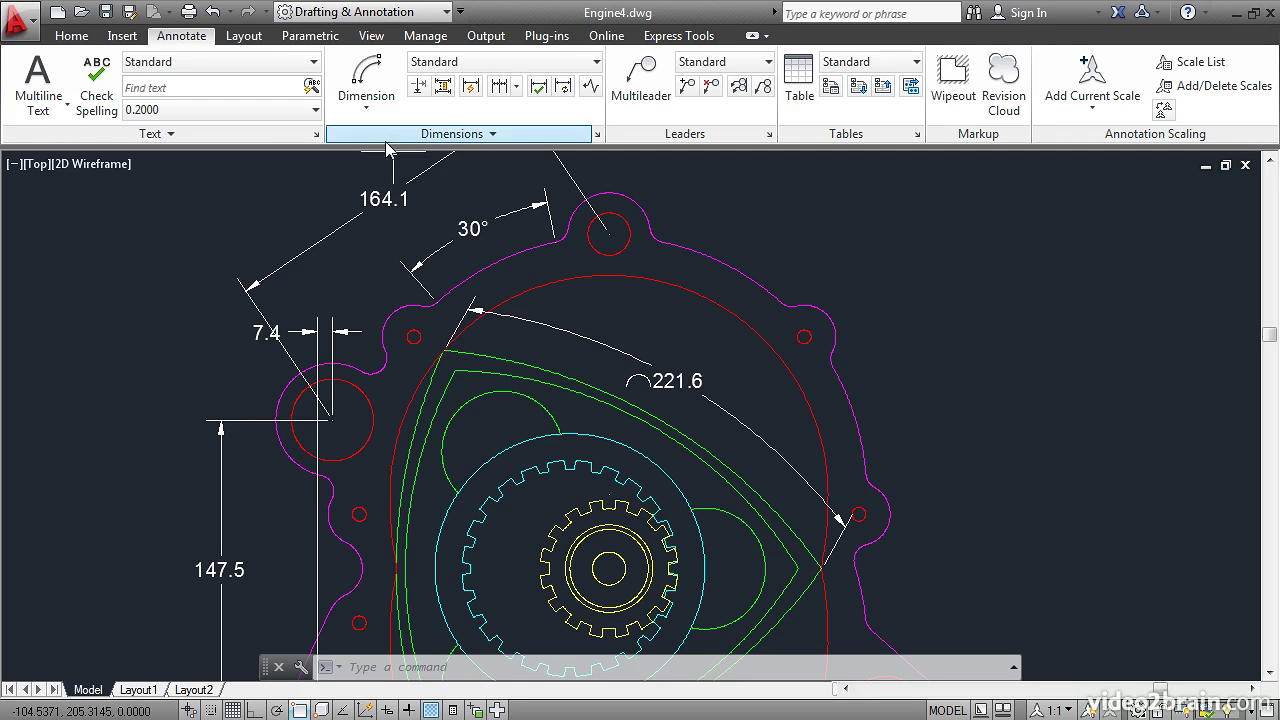
pyautogui.click(368, 110)
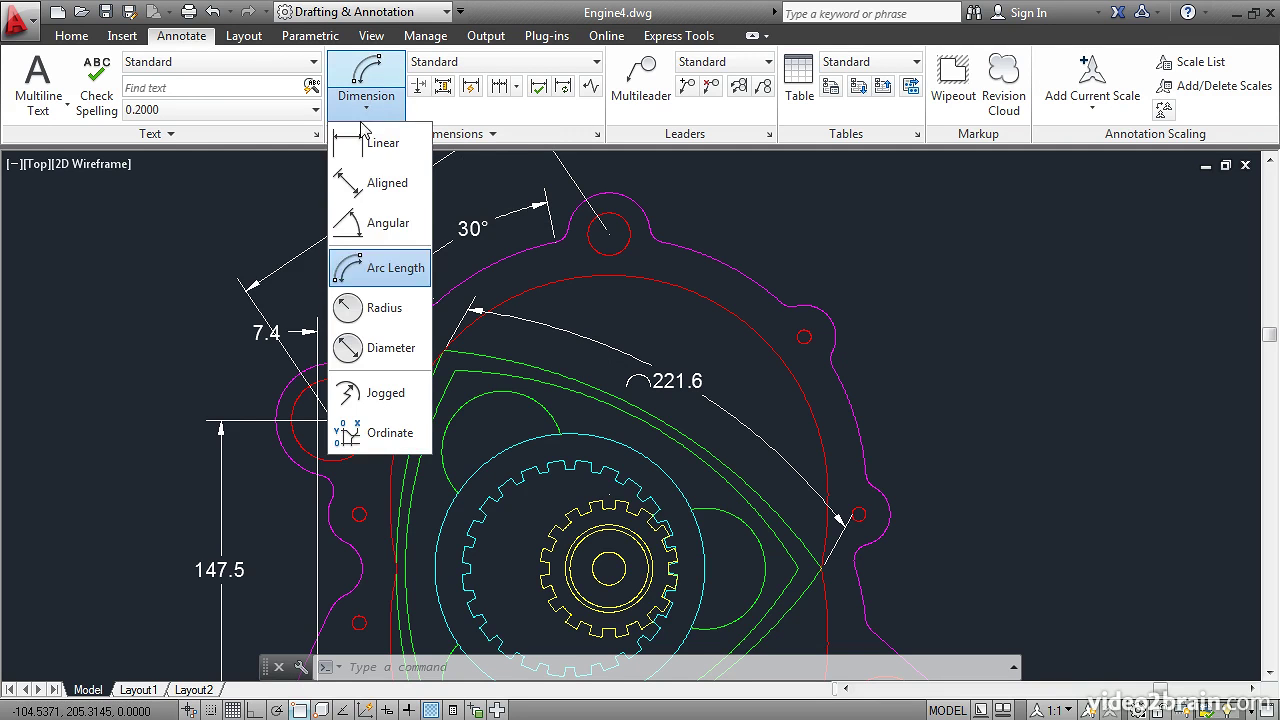
pyautogui.click(383, 310)
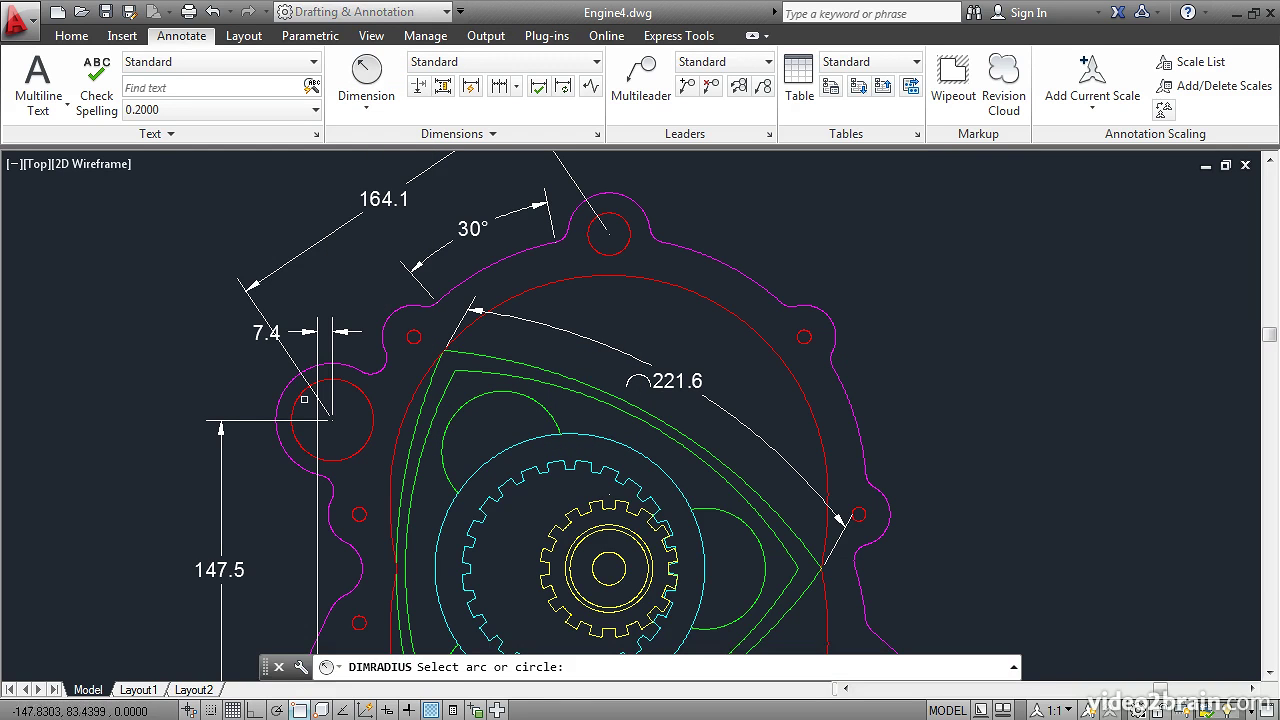
pyautogui.click(363, 401)
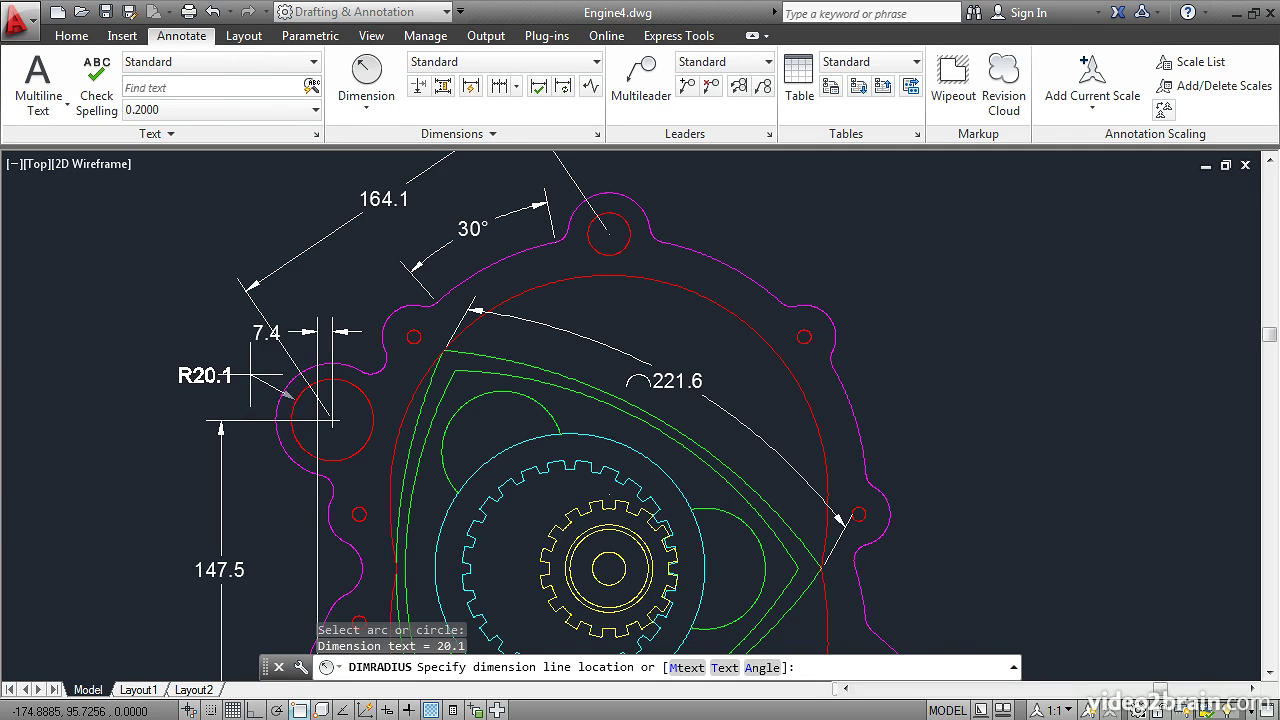
pyautogui.click(251, 375)
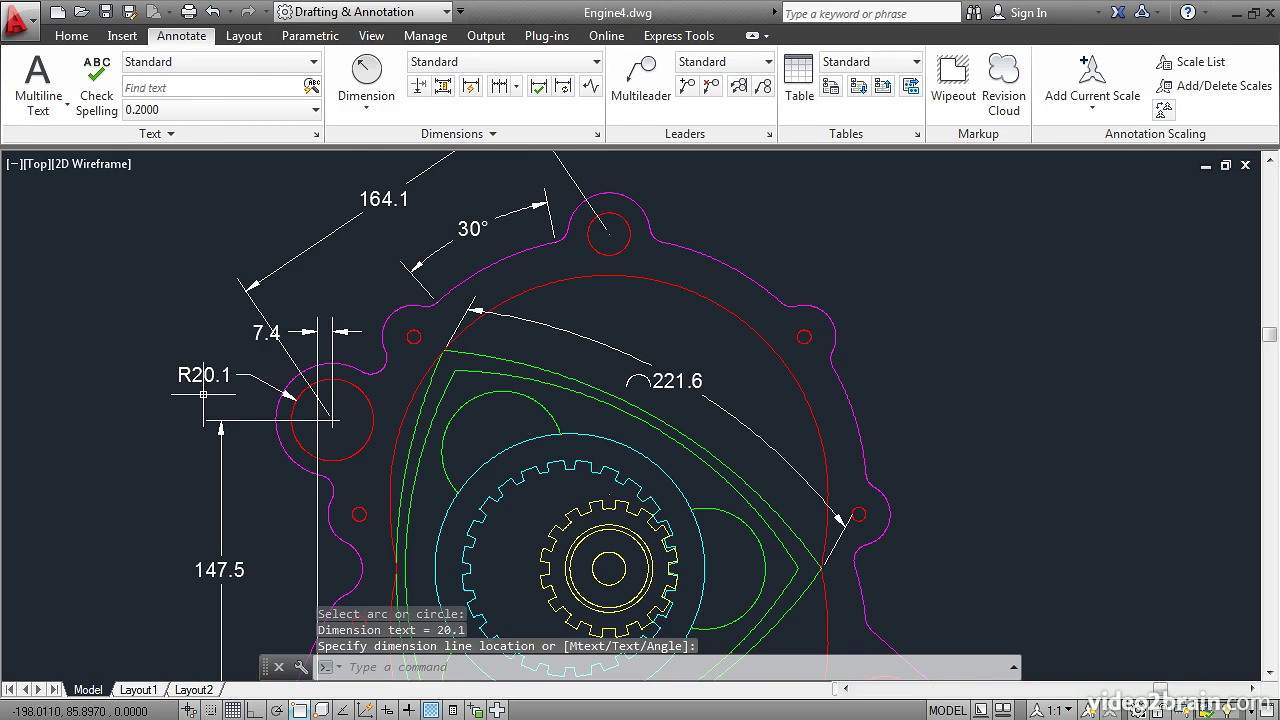
# Step: Add a radius dimension to the large cyan circle around the gears, with its text inside the circle
pyautogui.click(366, 78)
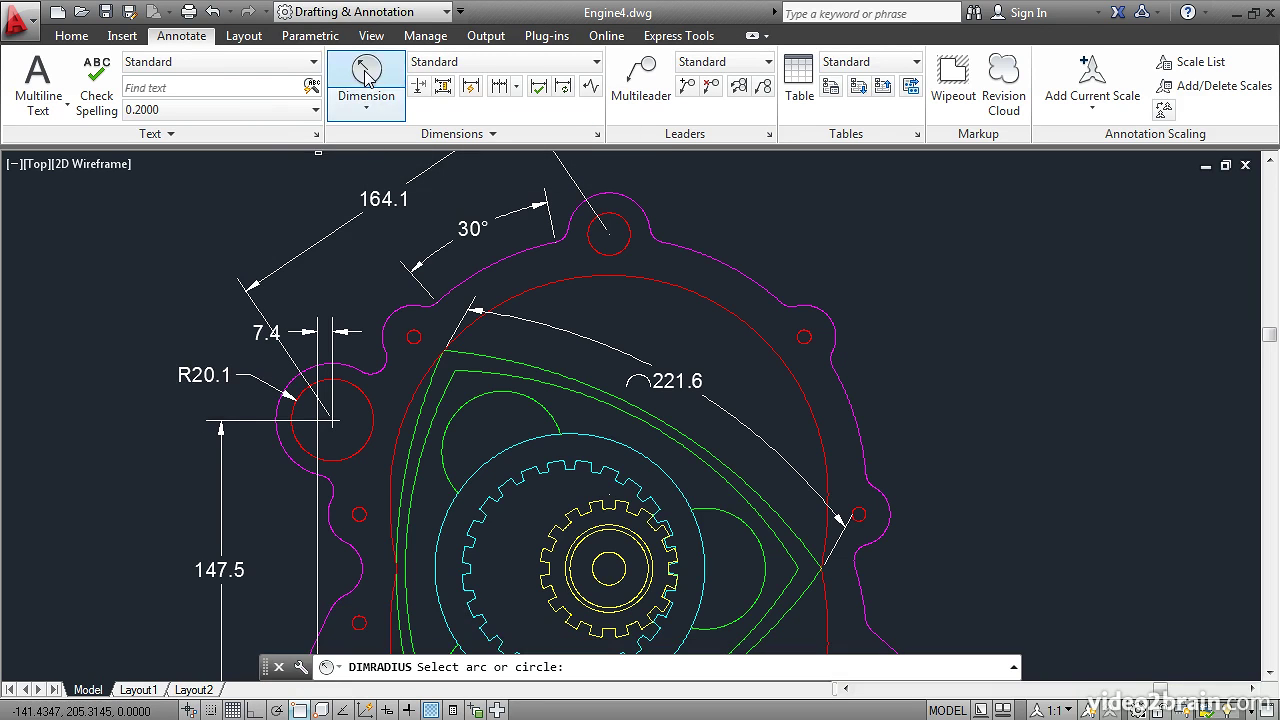
pyautogui.click(498, 450)
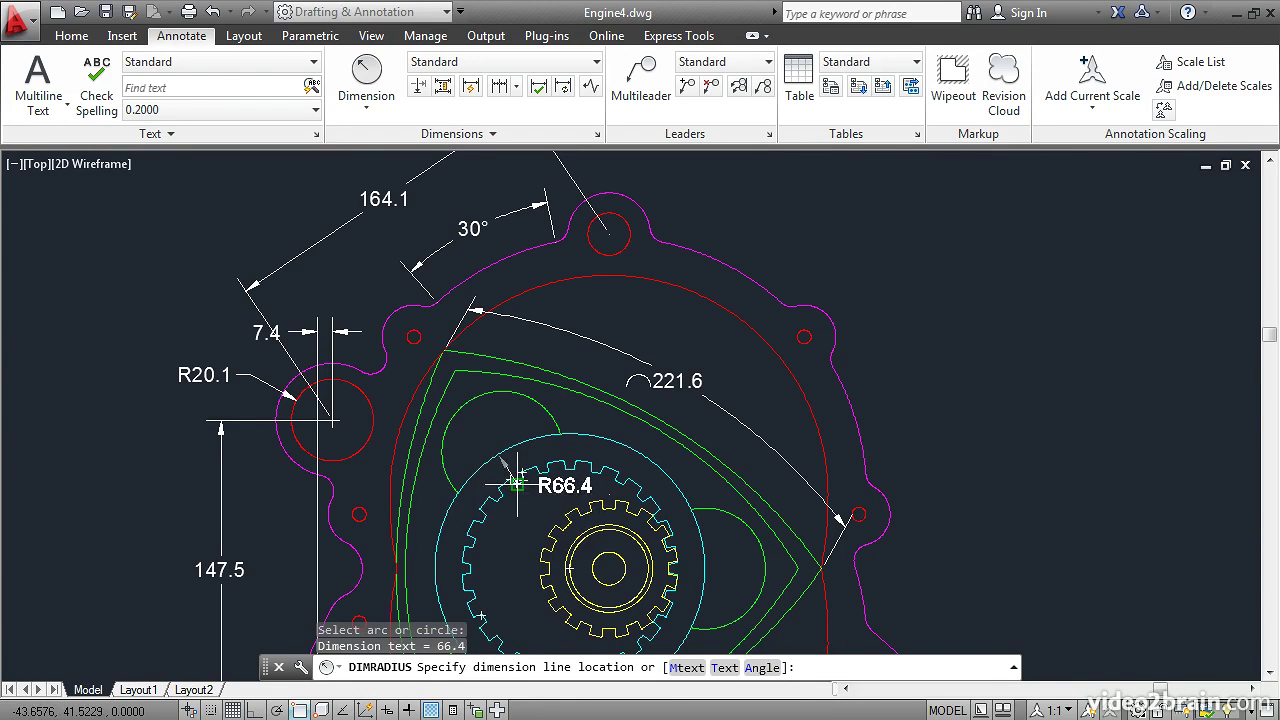
pyautogui.scroll(4, 522, 490)
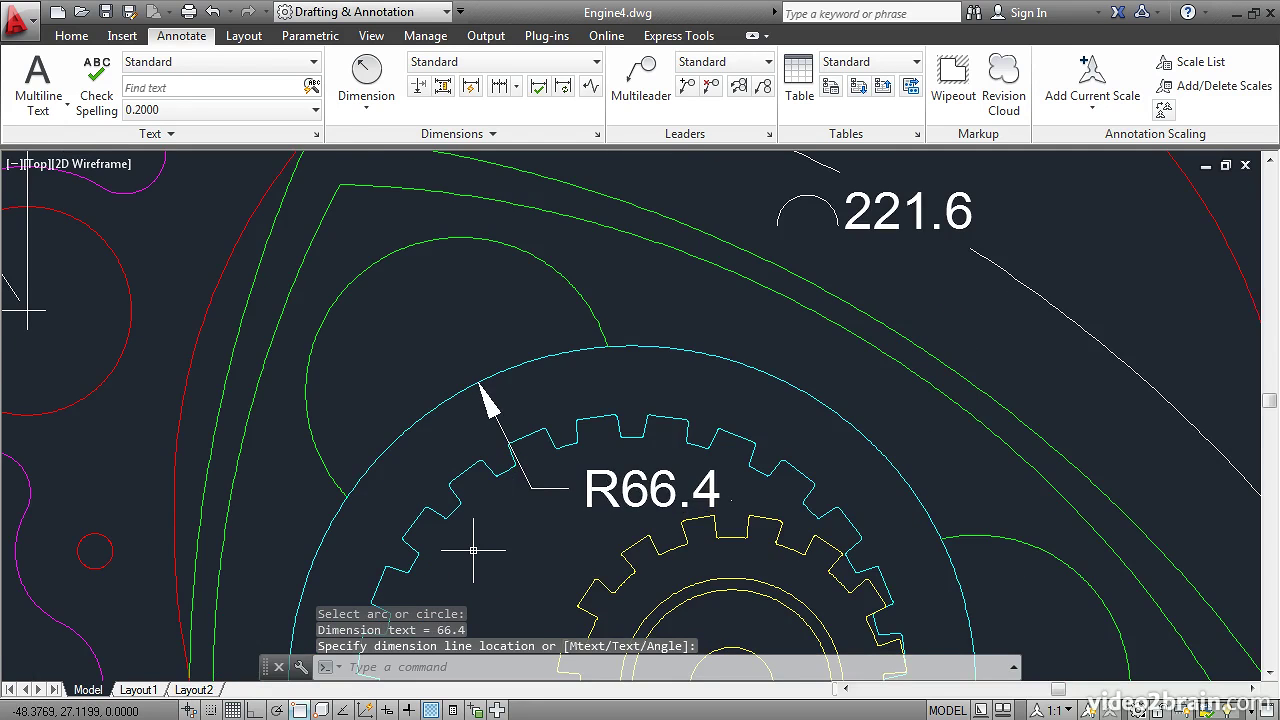
pyautogui.scroll(-5, 472, 537)
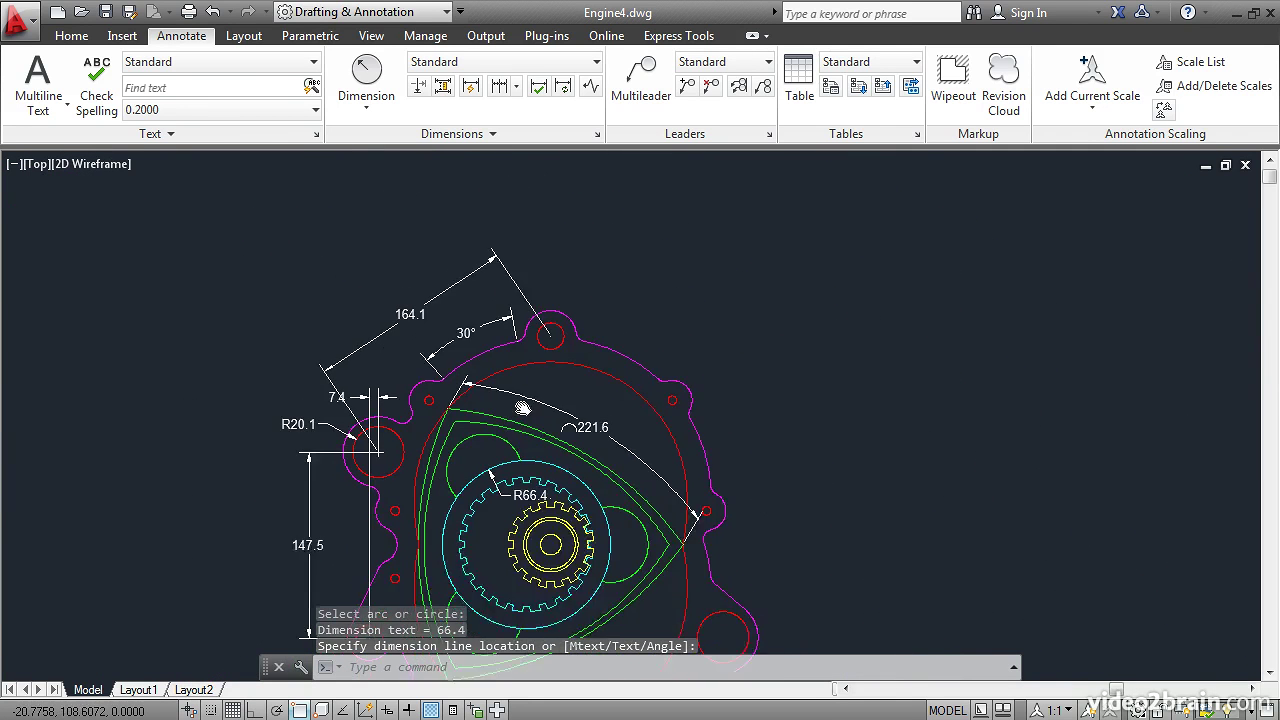
# Step: Add a horizontal linear dimension between the centres of the large upper-left hole and the top hole, placed above the aligned dimension
pyautogui.moveTo(502, 437); pyautogui.dragTo(535, 329, button='middle')
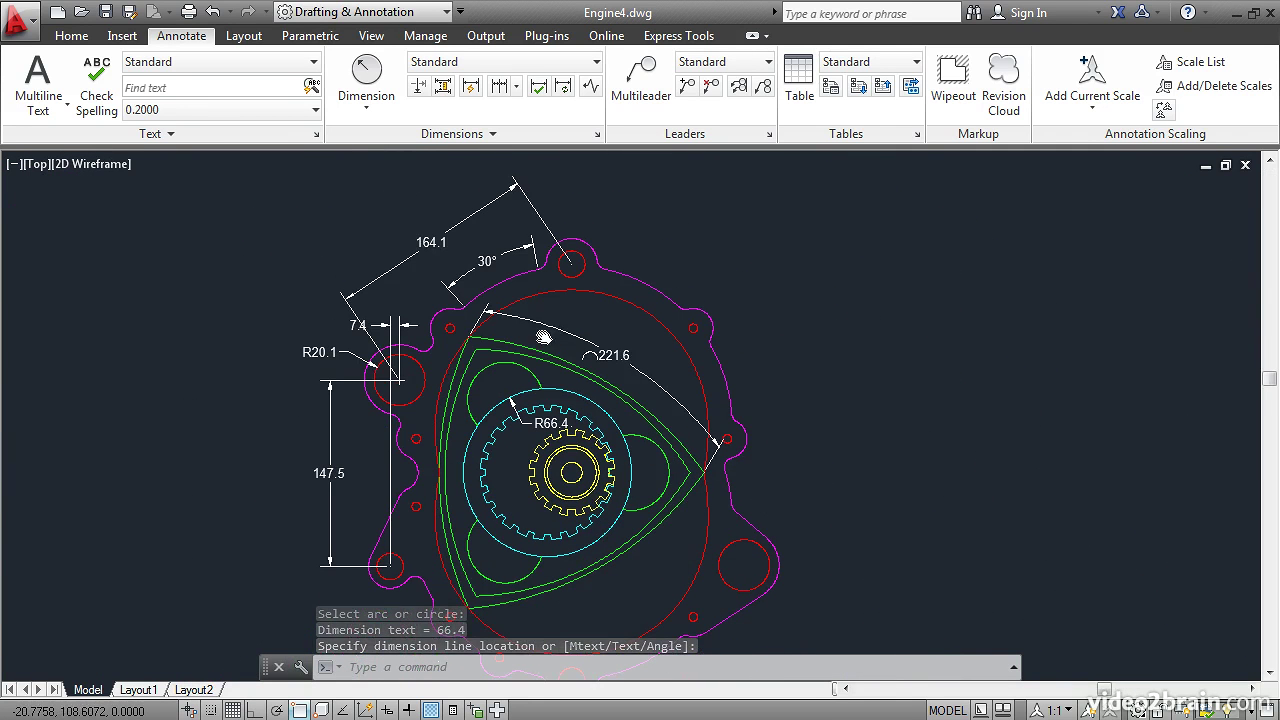
pyautogui.click(377, 110)
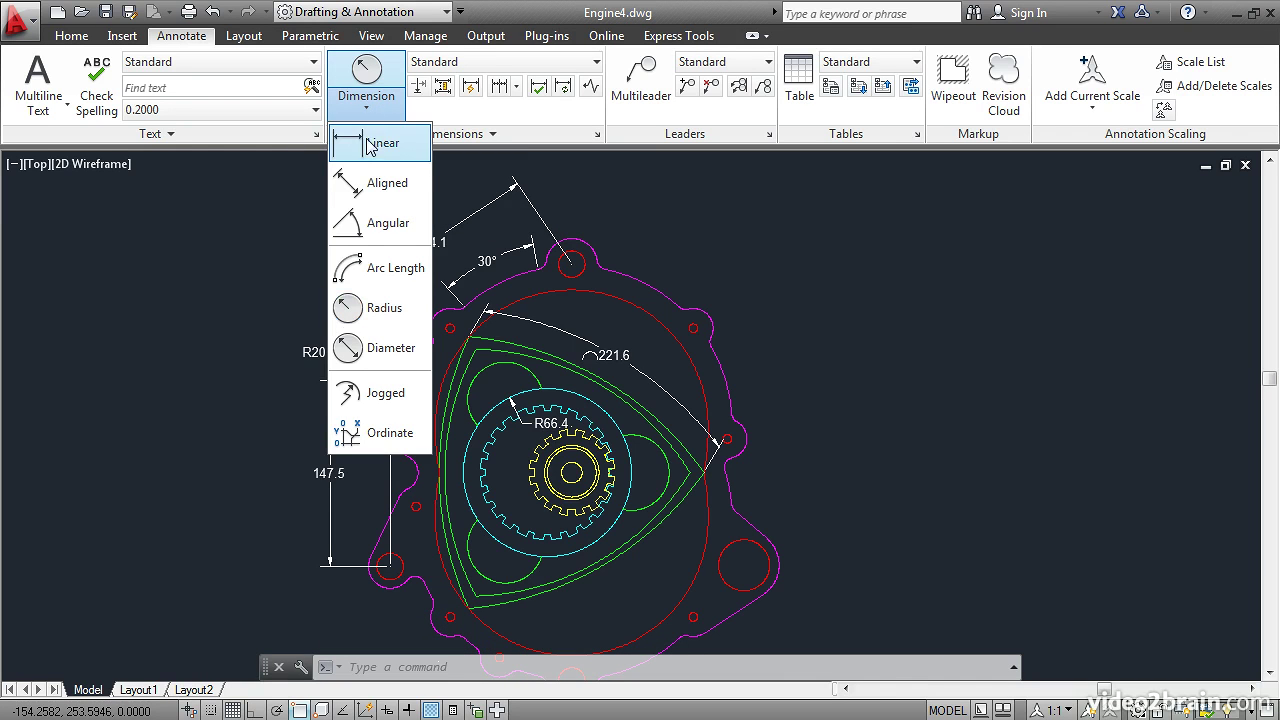
pyautogui.click(371, 146)
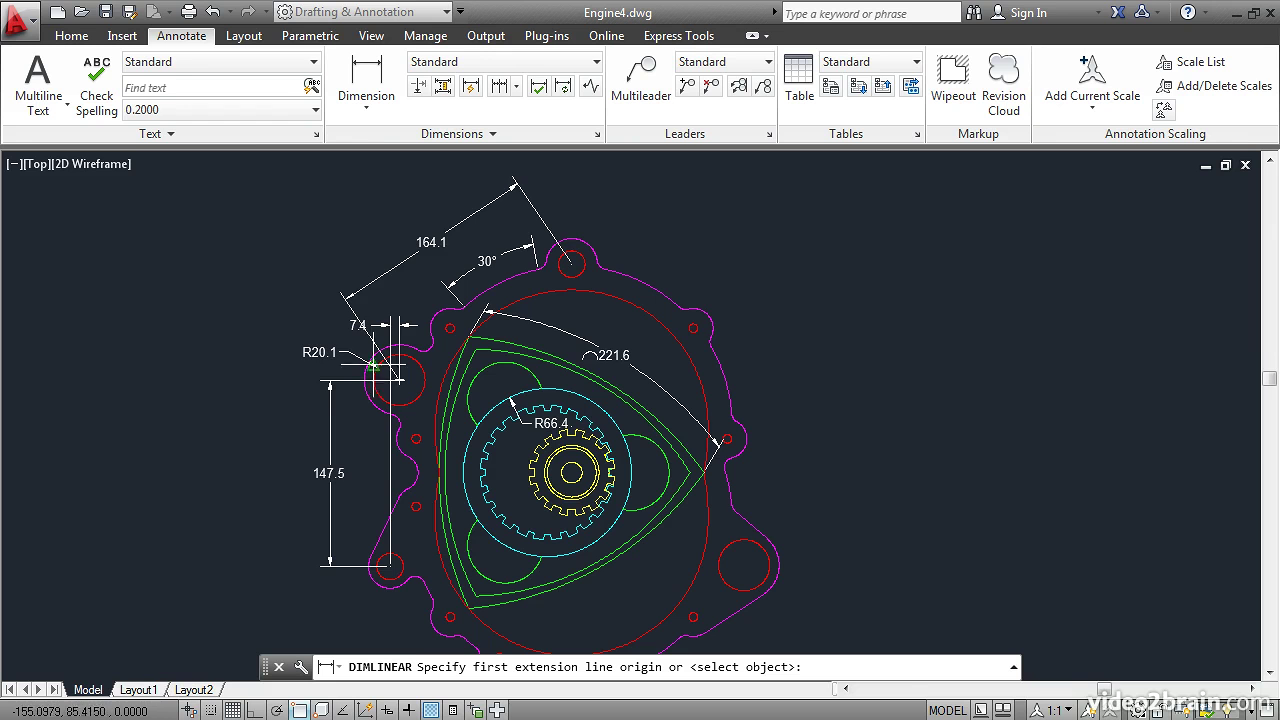
pyautogui.scroll(4, 398, 387)
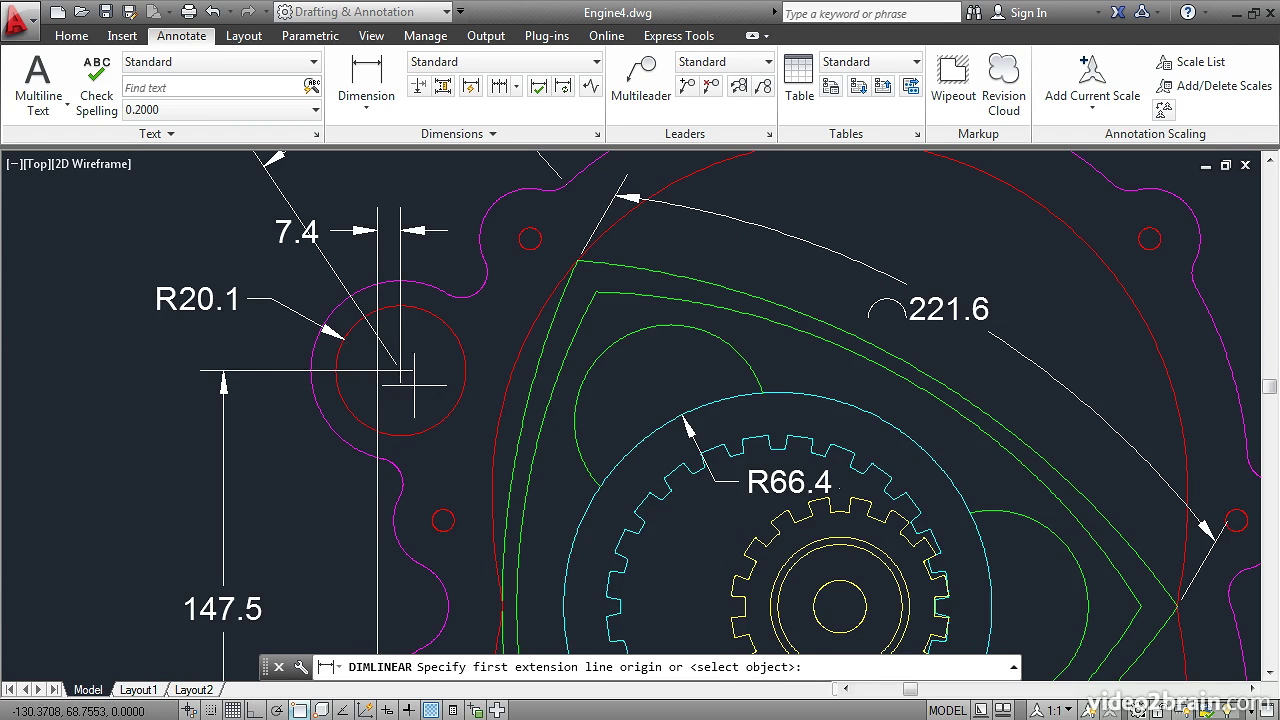
pyautogui.click(400, 370)
pyautogui.moveTo(651, 194); pyautogui.dragTo(423, 586, button='middle')
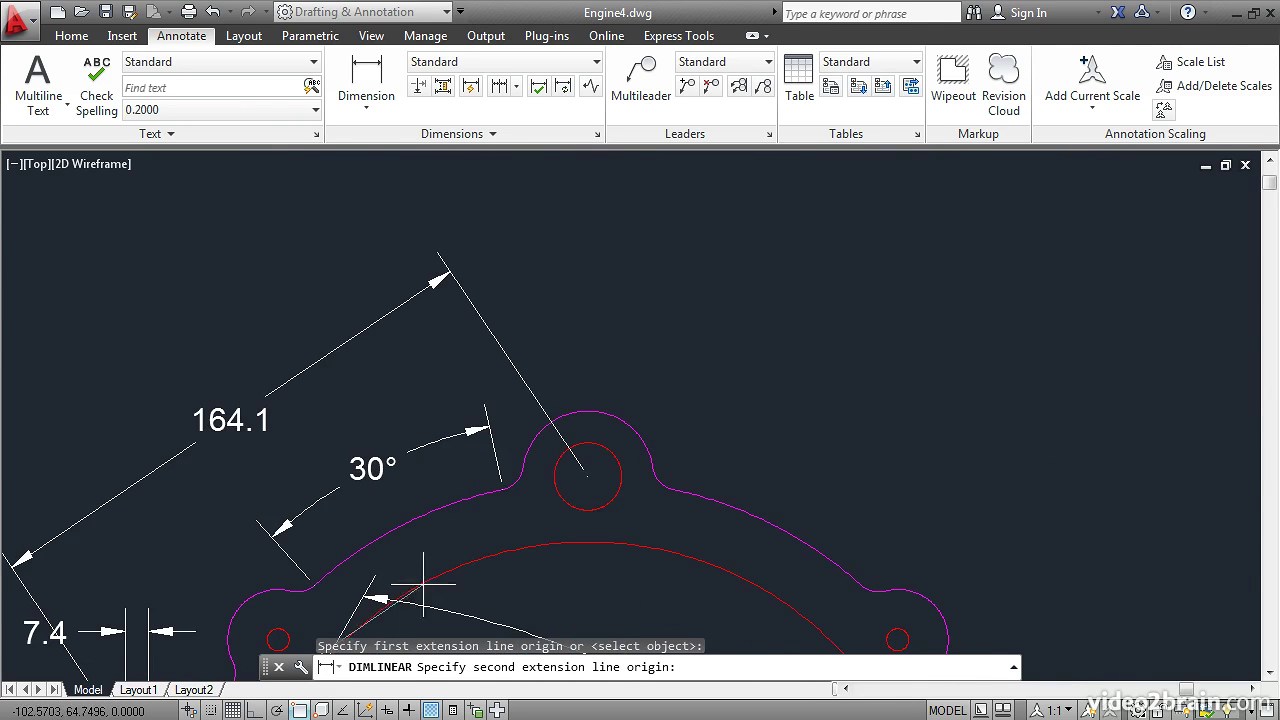
pyautogui.click(586, 472)
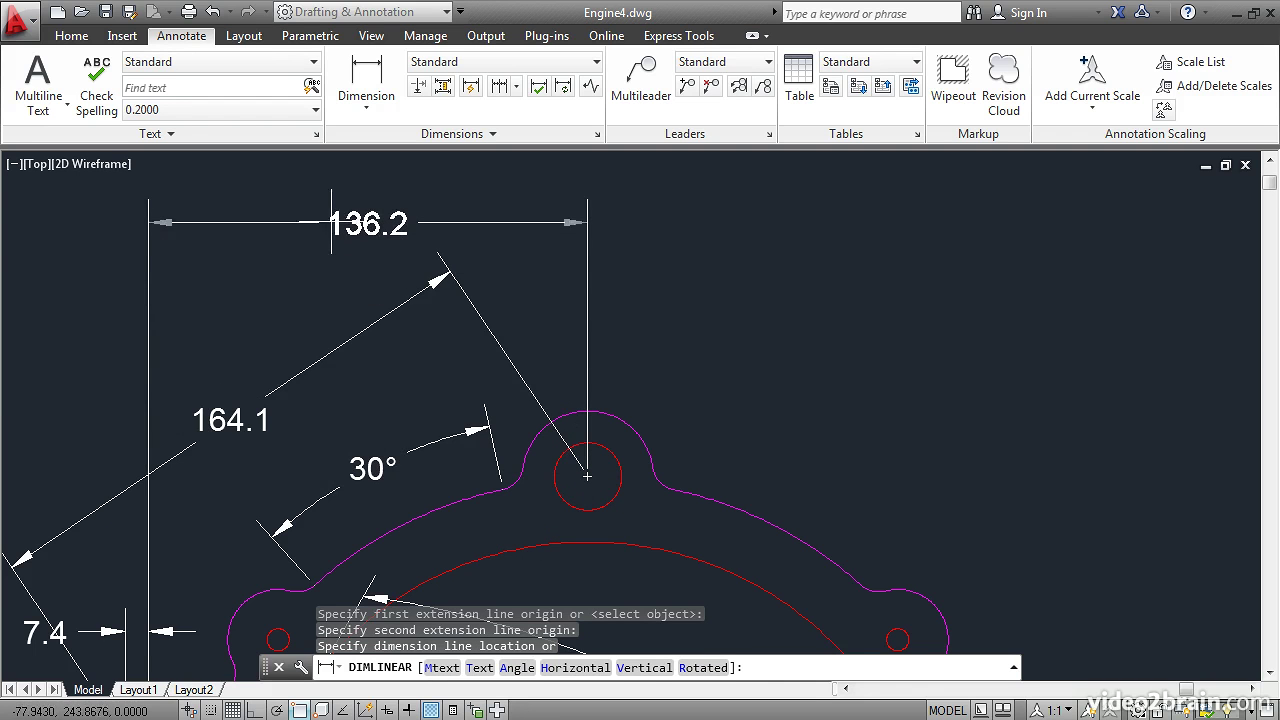
pyautogui.click(328, 198)
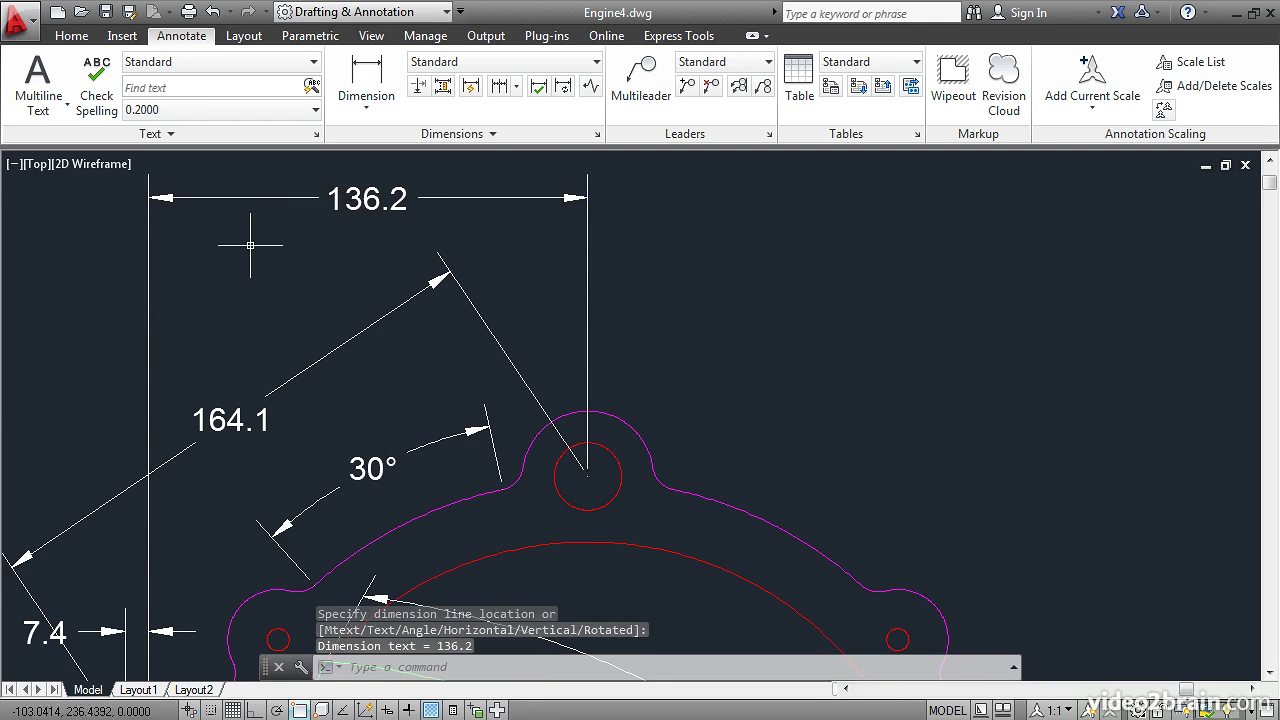
# Step: Continue the horizontal dimension from the top hole to the centres of the small upper-right hole and the small right-side hole
pyautogui.scroll(-2, 246, 260)
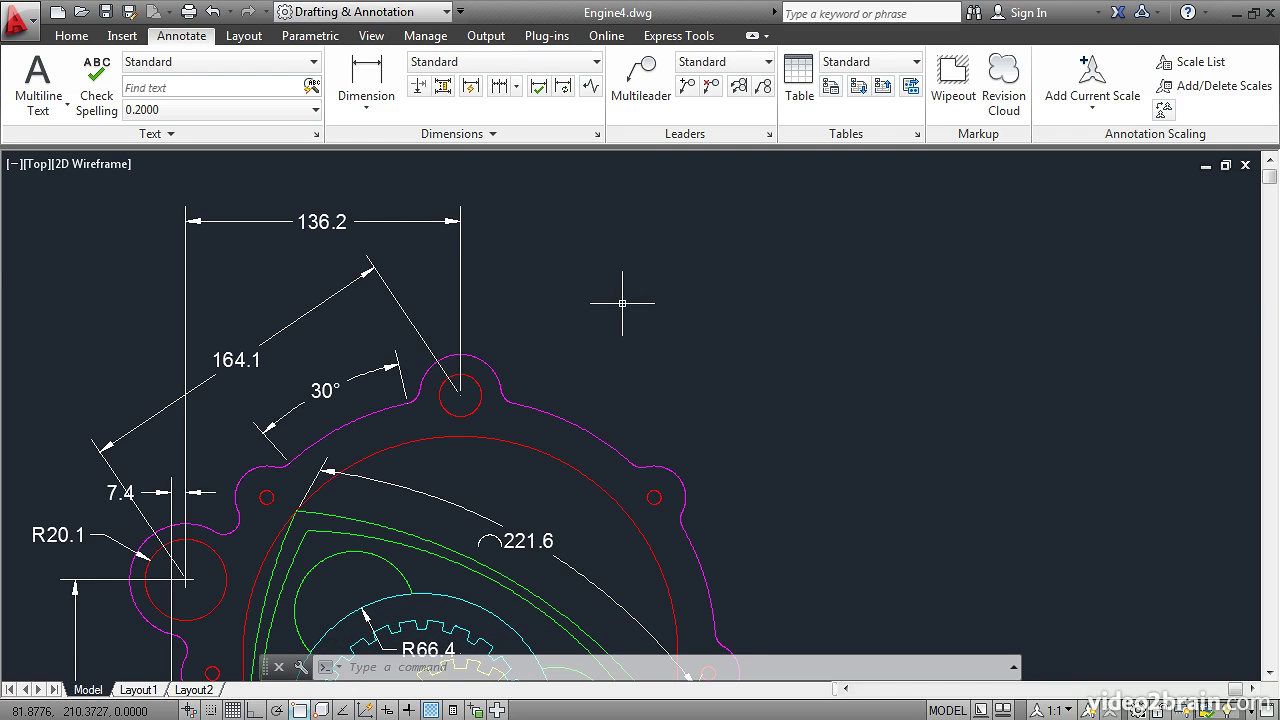
pyautogui.click(516, 89)
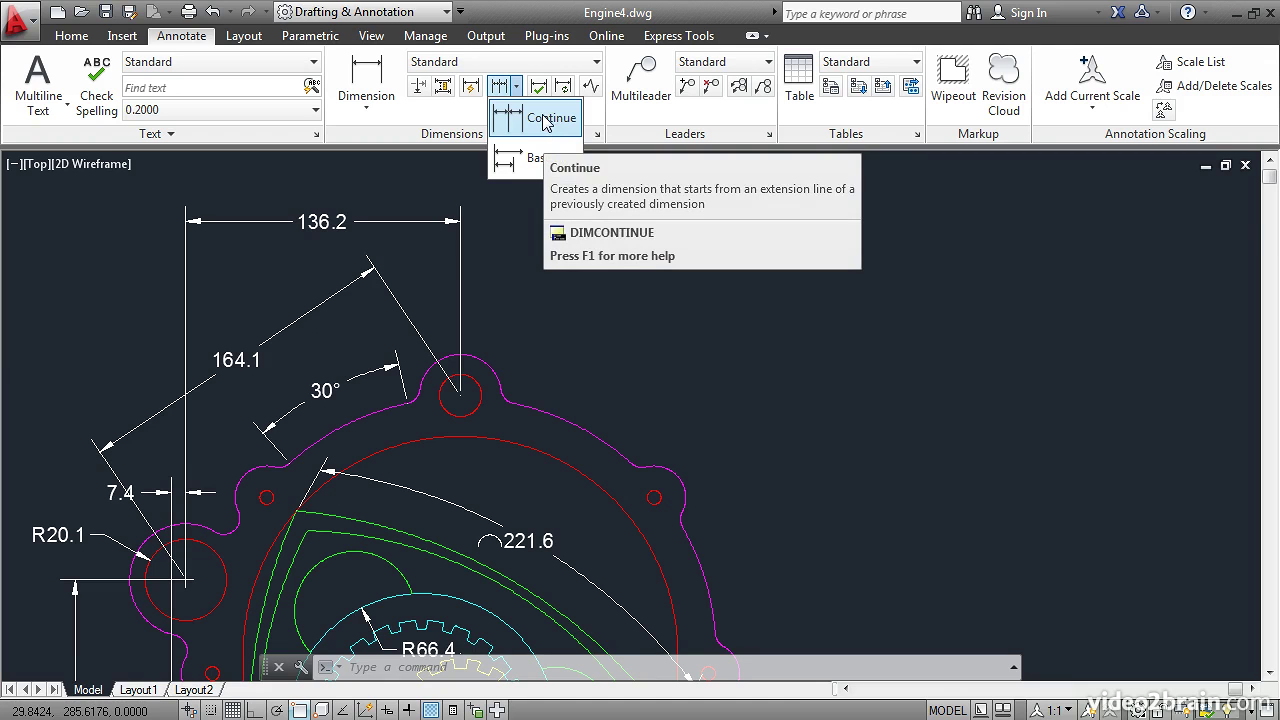
pyautogui.click(545, 121)
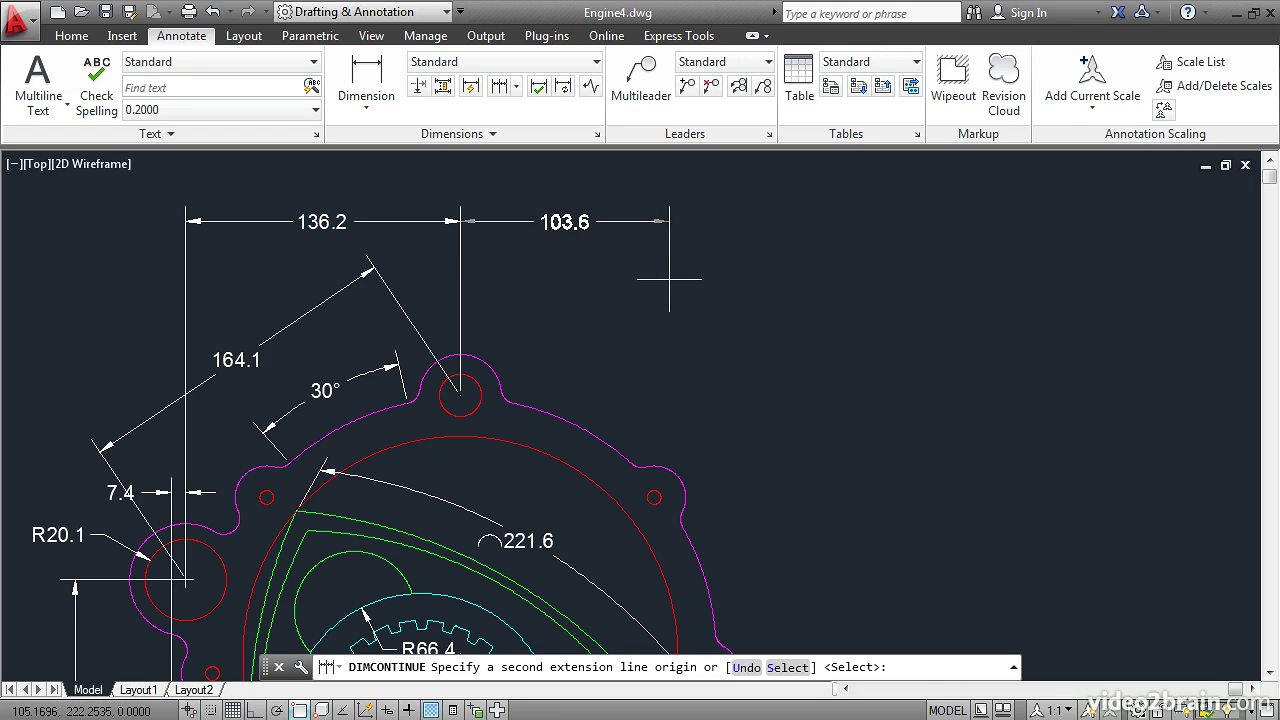
pyautogui.click(654, 496)
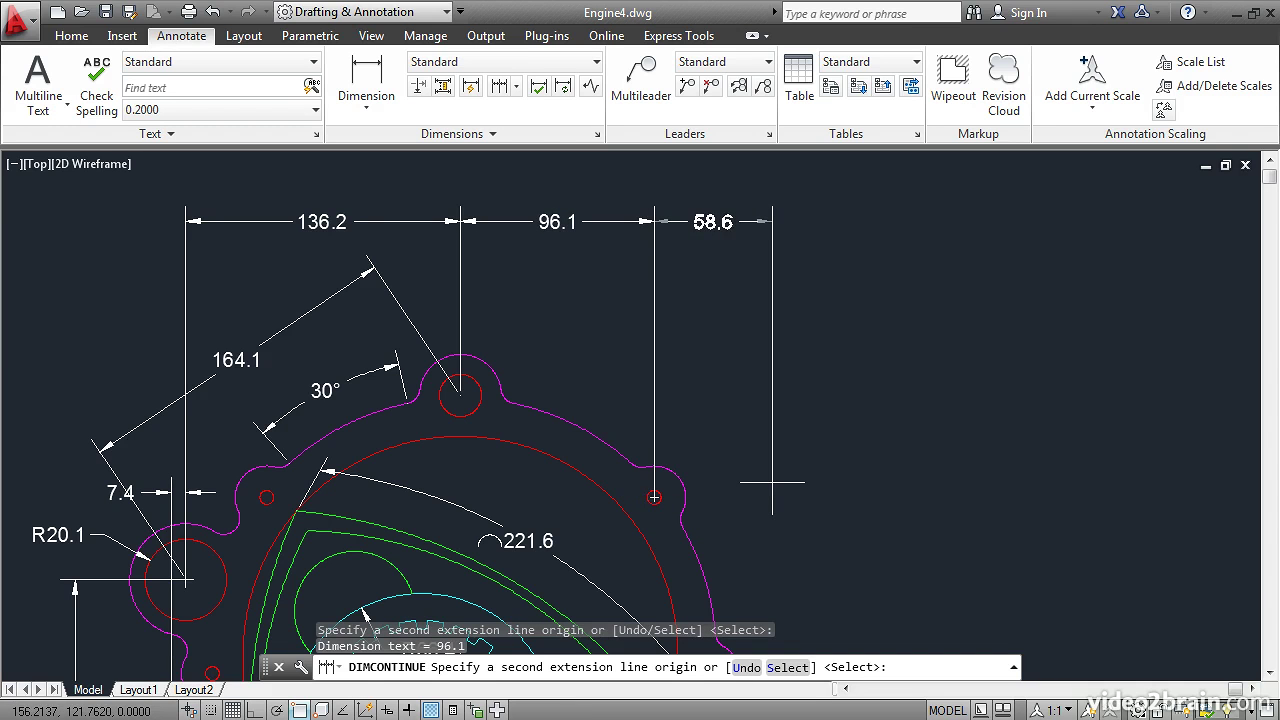
pyautogui.moveTo(795, 569); pyautogui.dragTo(781, 390, button='middle')
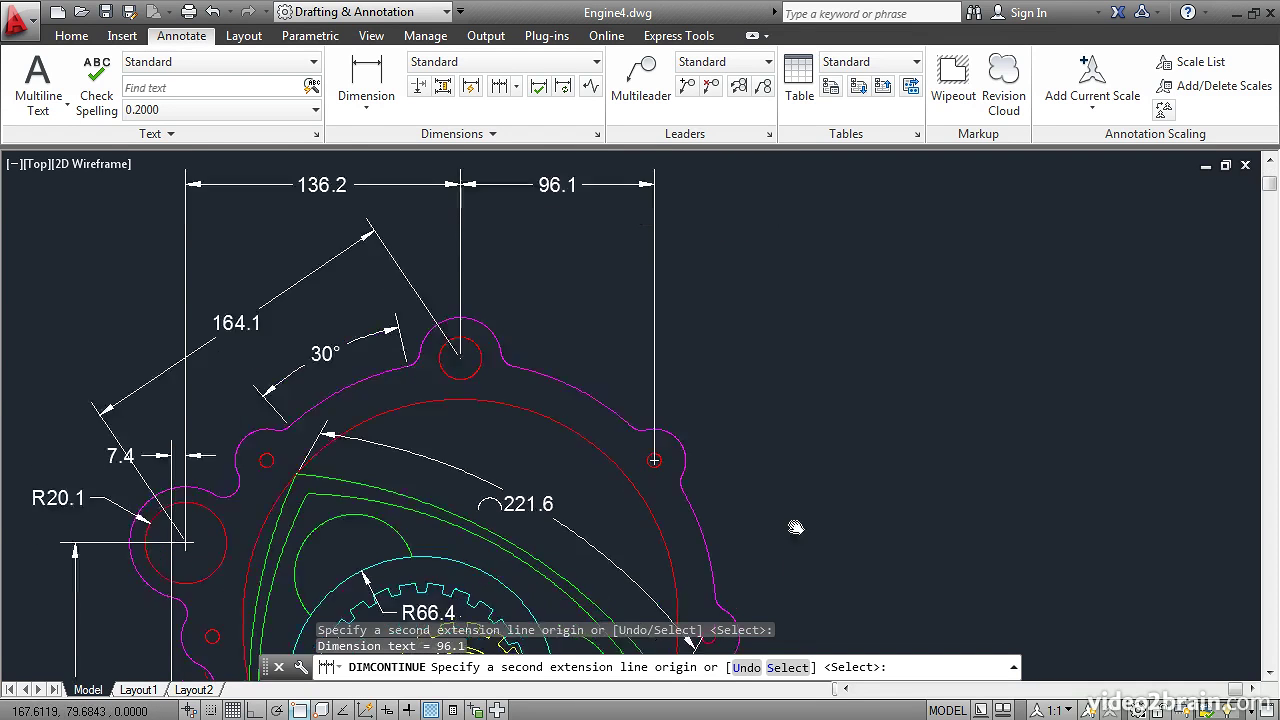
pyautogui.scroll(2, 781, 390)
pyautogui.scroll(-2, 786, 434)
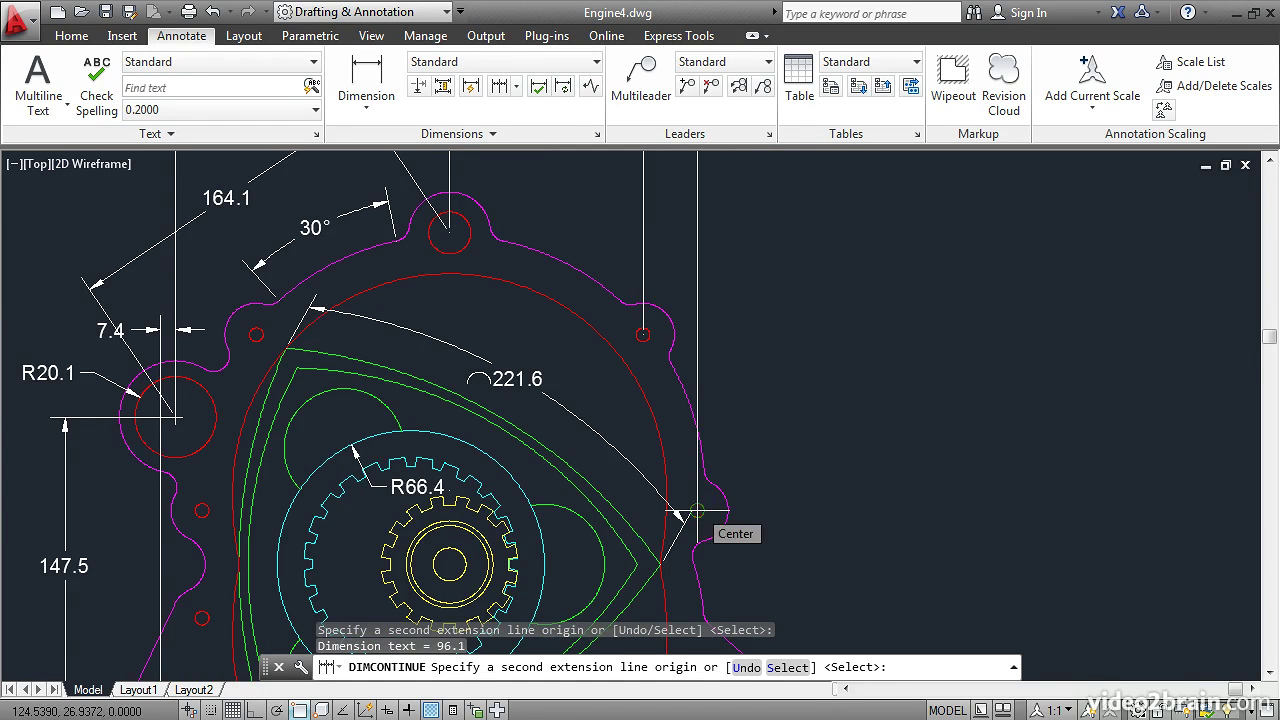
pyautogui.click(697, 511)
# Step: Extend the continued horizontal dimension chain to the centre of the large lower-right hole and end the command
pyautogui.scroll(-2, 781, 520)
pyautogui.moveTo(781, 523); pyautogui.dragTo(772, 423, button='middle')
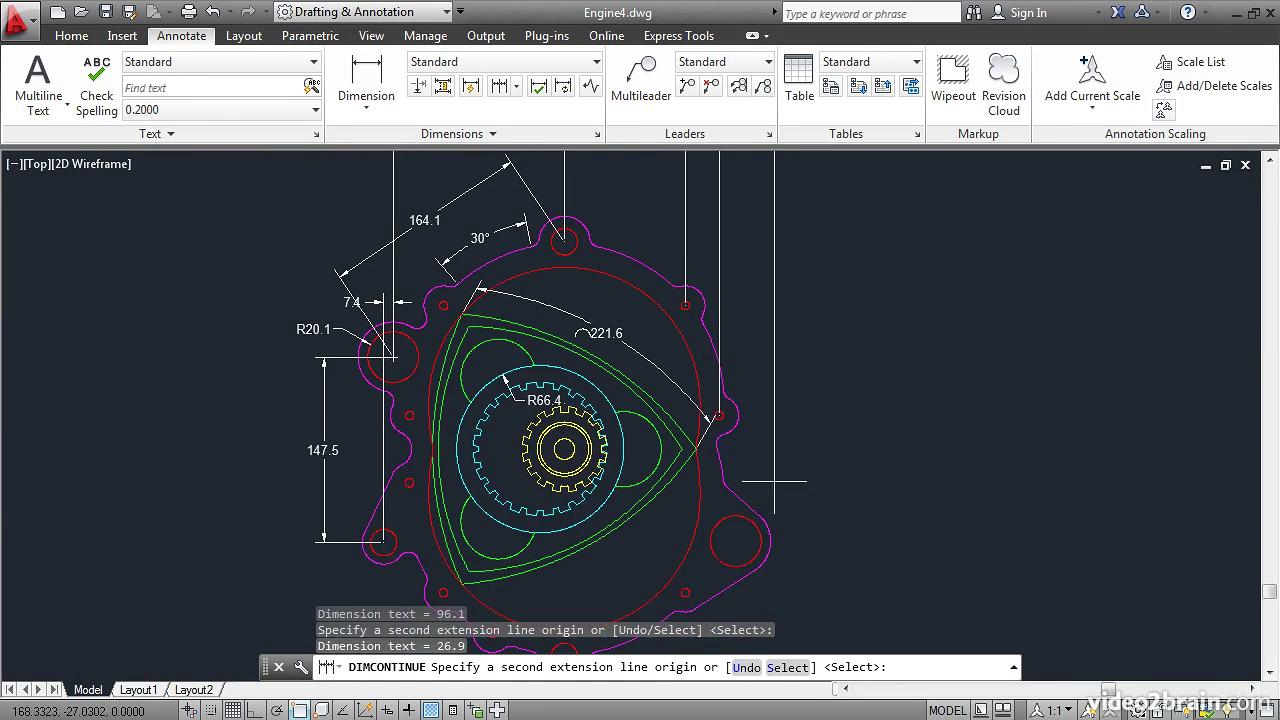
pyautogui.click(735, 541)
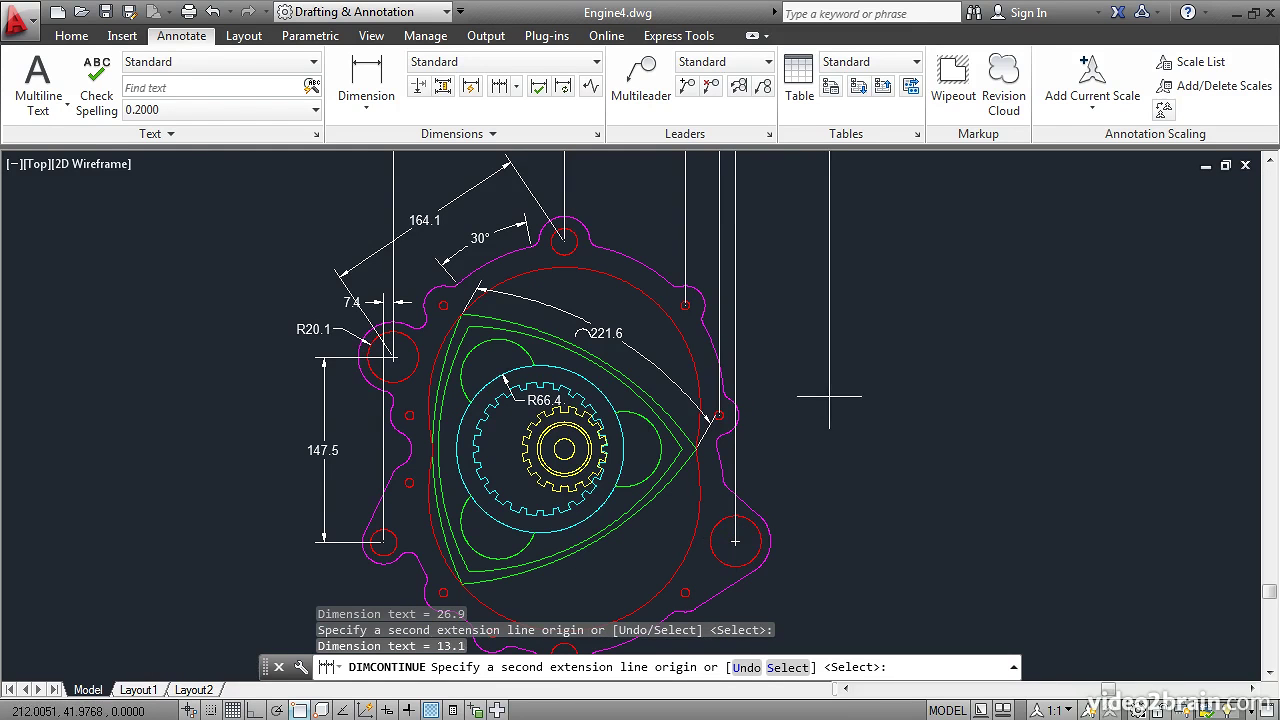
pyautogui.press('Return')
pyautogui.press('Return')
pyautogui.moveTo(782, 200); pyautogui.dragTo(784, 351, button='middle')
pyautogui.scroll(2, 786, 280)
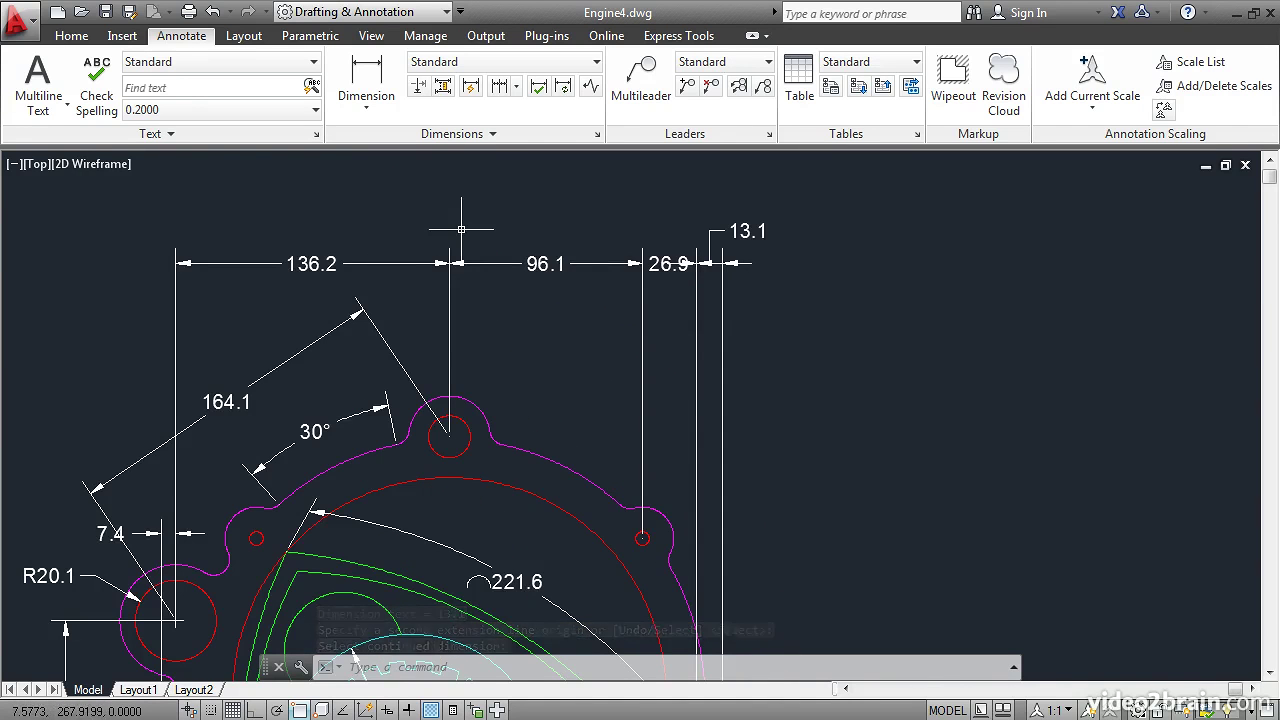
# Step: Add a vertical linear dimension between the centres of the top hole and the small upper-right hole, placed outside the housing on the right
pyautogui.click(366, 75)
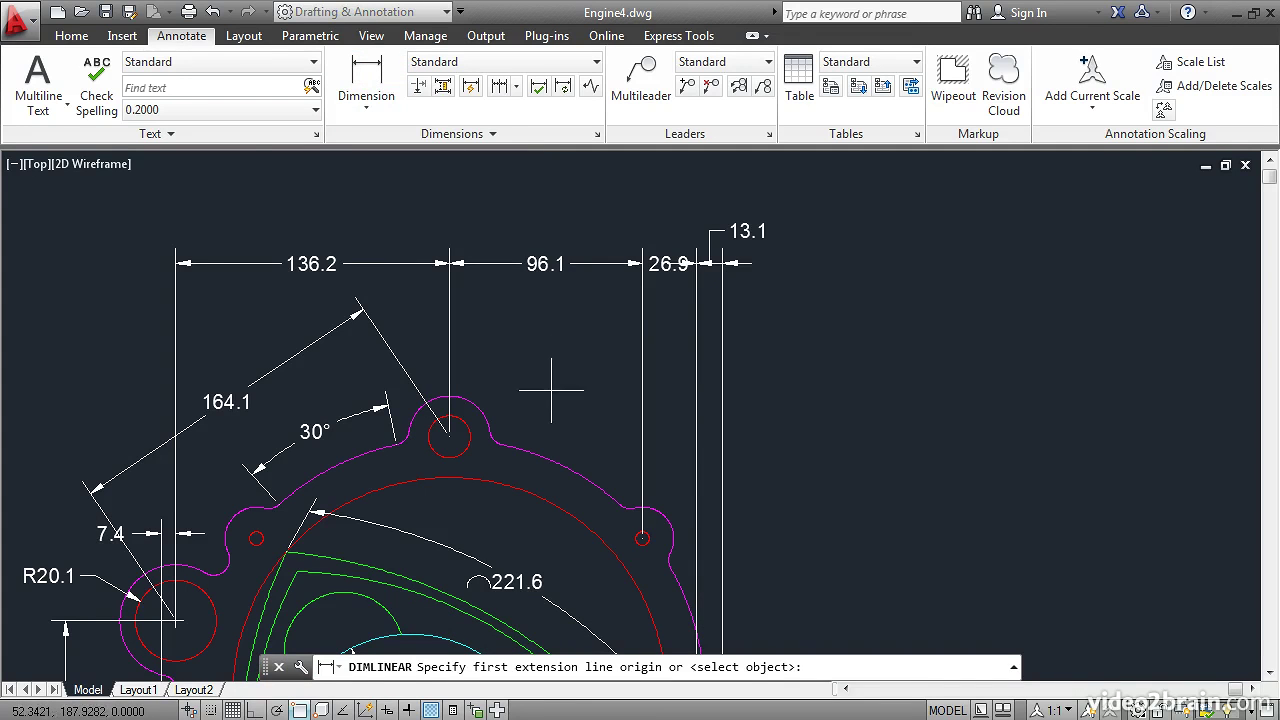
pyautogui.click(449, 436)
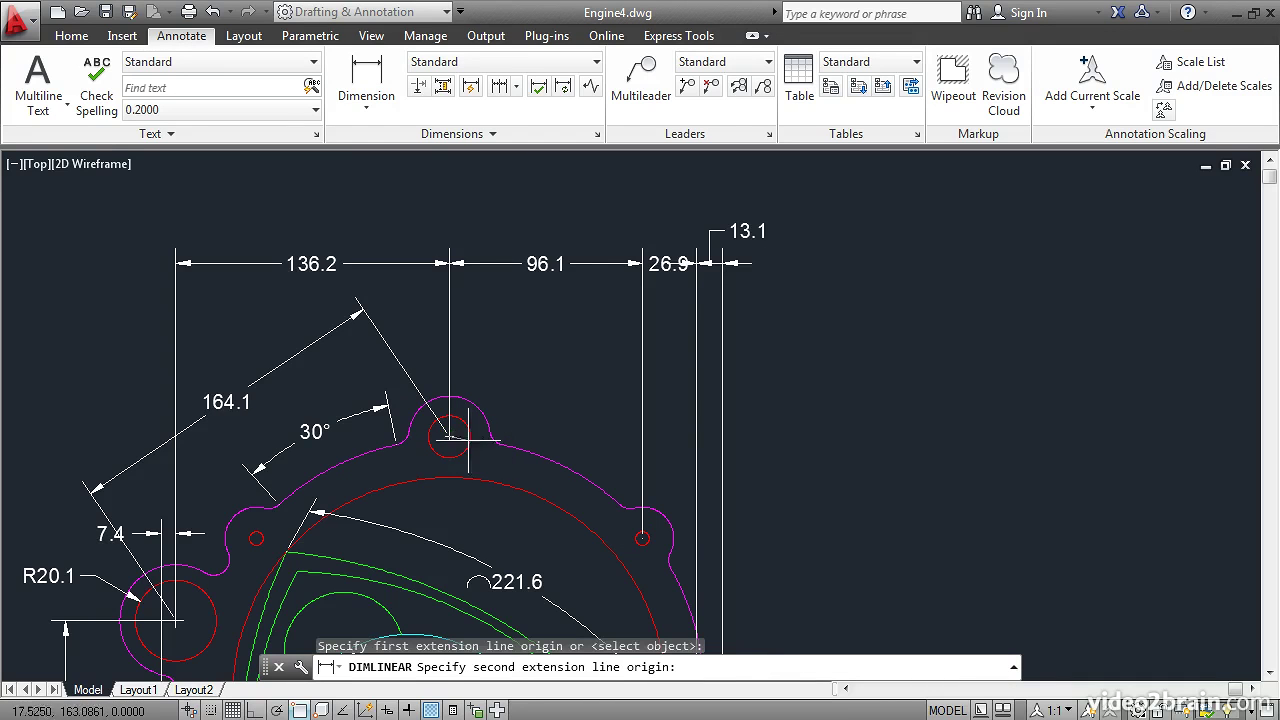
pyautogui.click(642, 538)
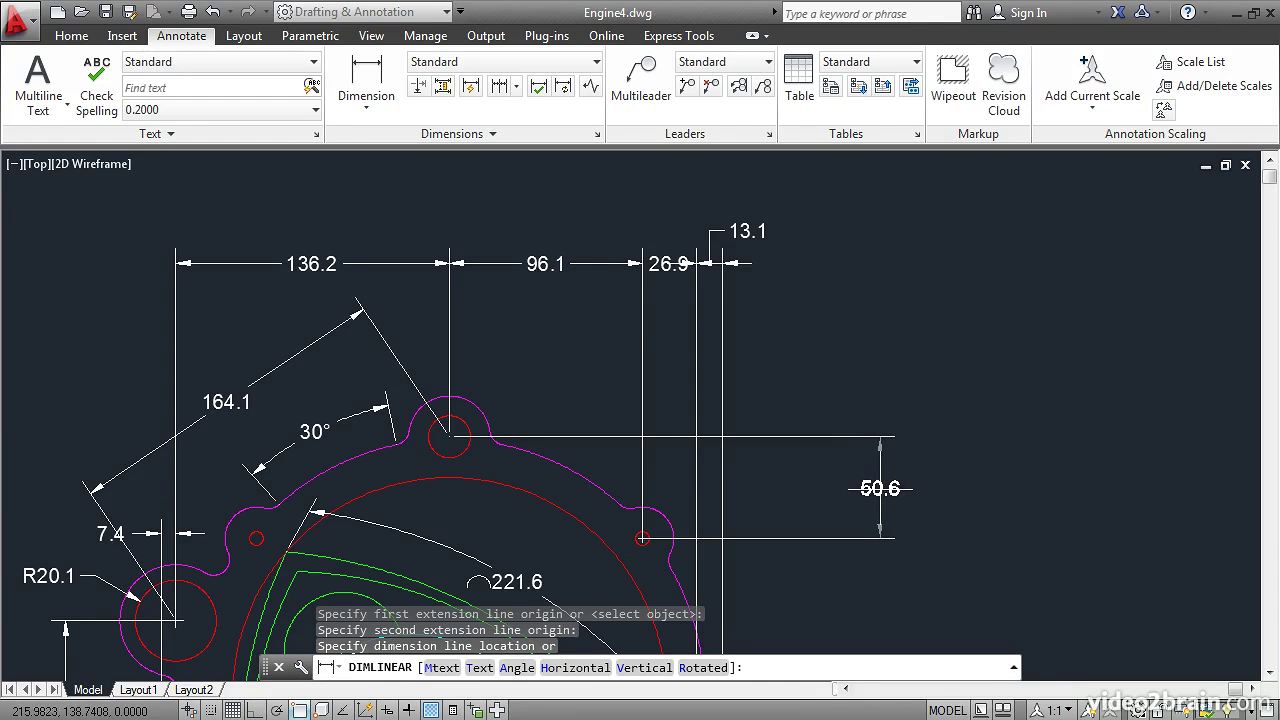
pyautogui.click(875, 488)
# Step: Add a baseline dimension from the top hole's extension line to the centre of the small right-side hole
pyautogui.scroll(-3, 875, 488)
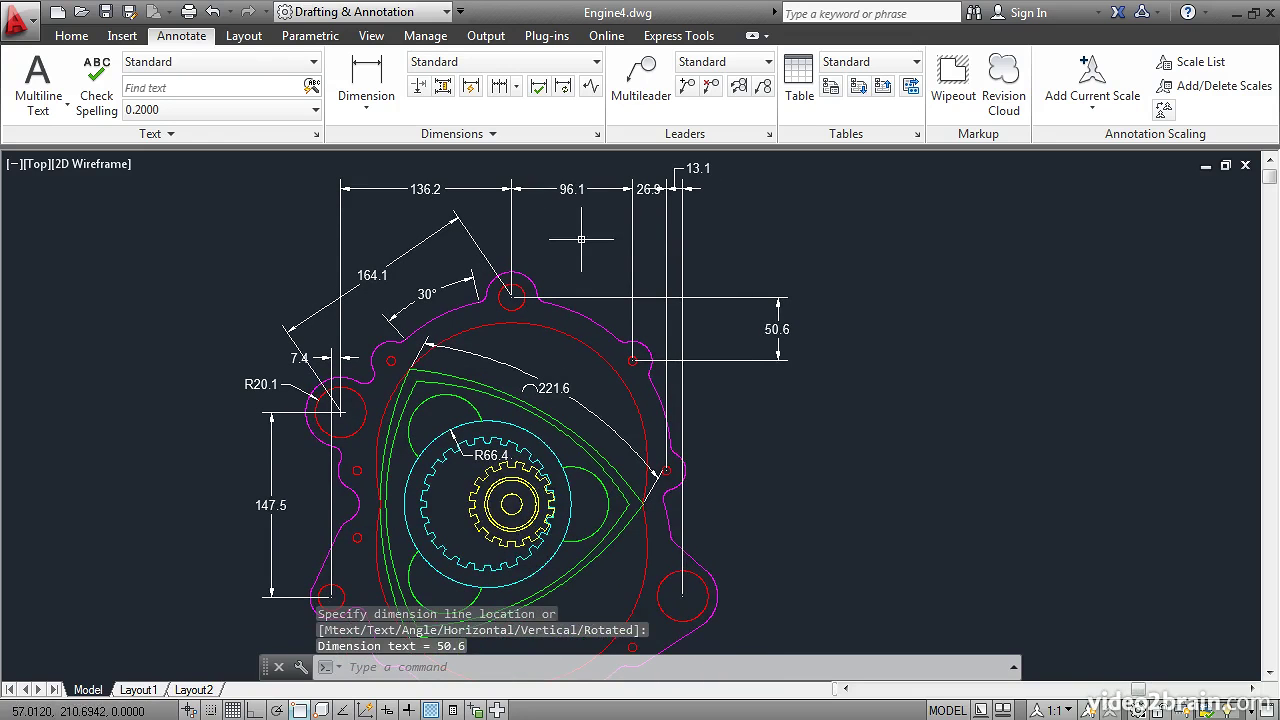
pyautogui.click(517, 88)
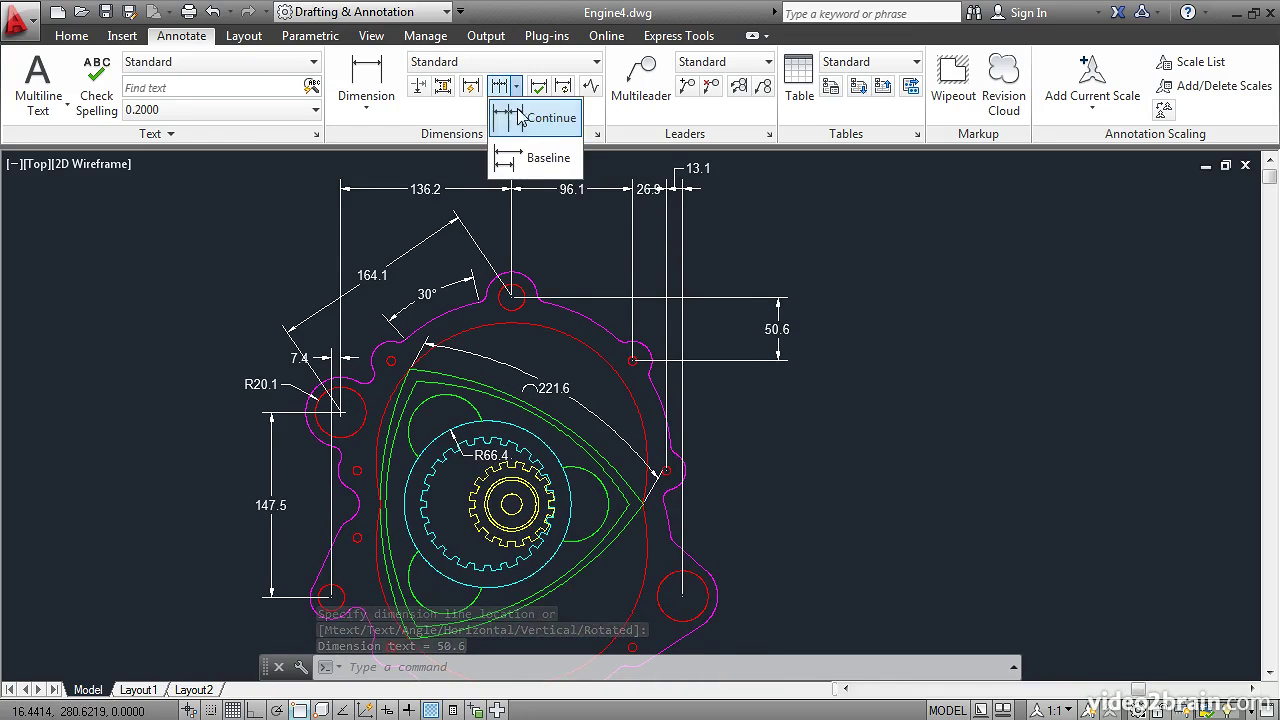
pyautogui.click(533, 160)
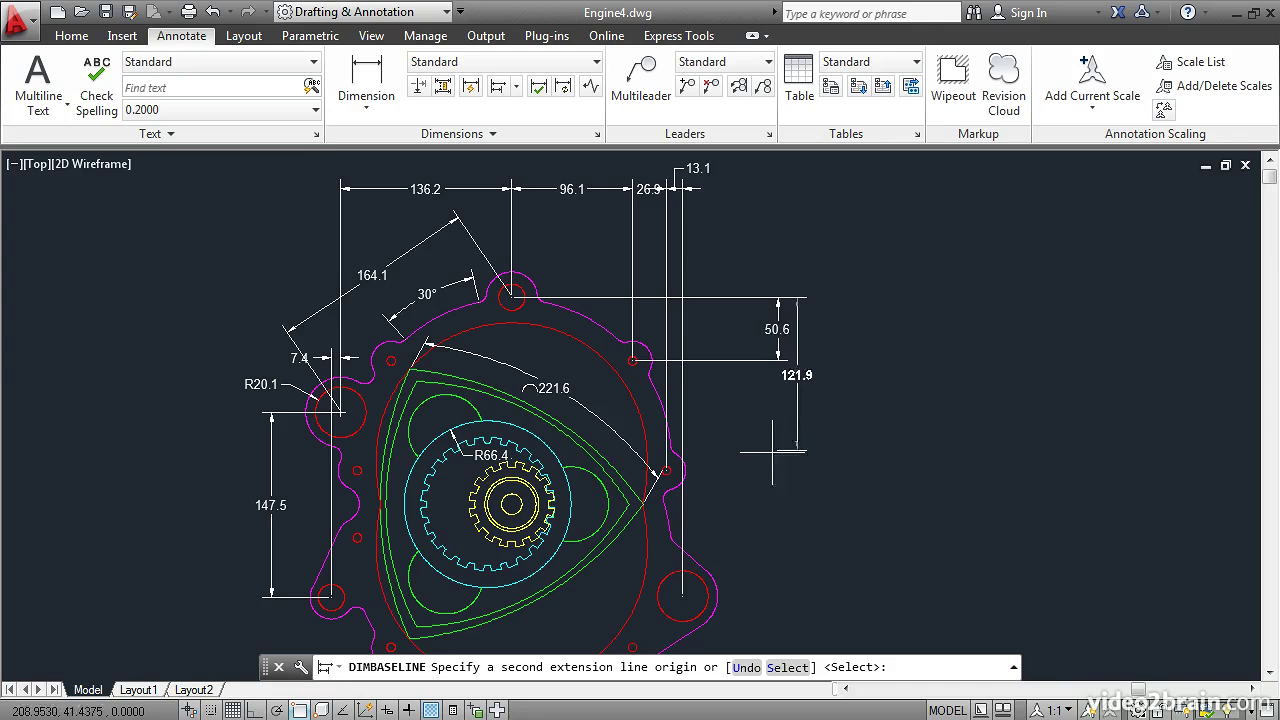
pyautogui.scroll(4, 706, 478)
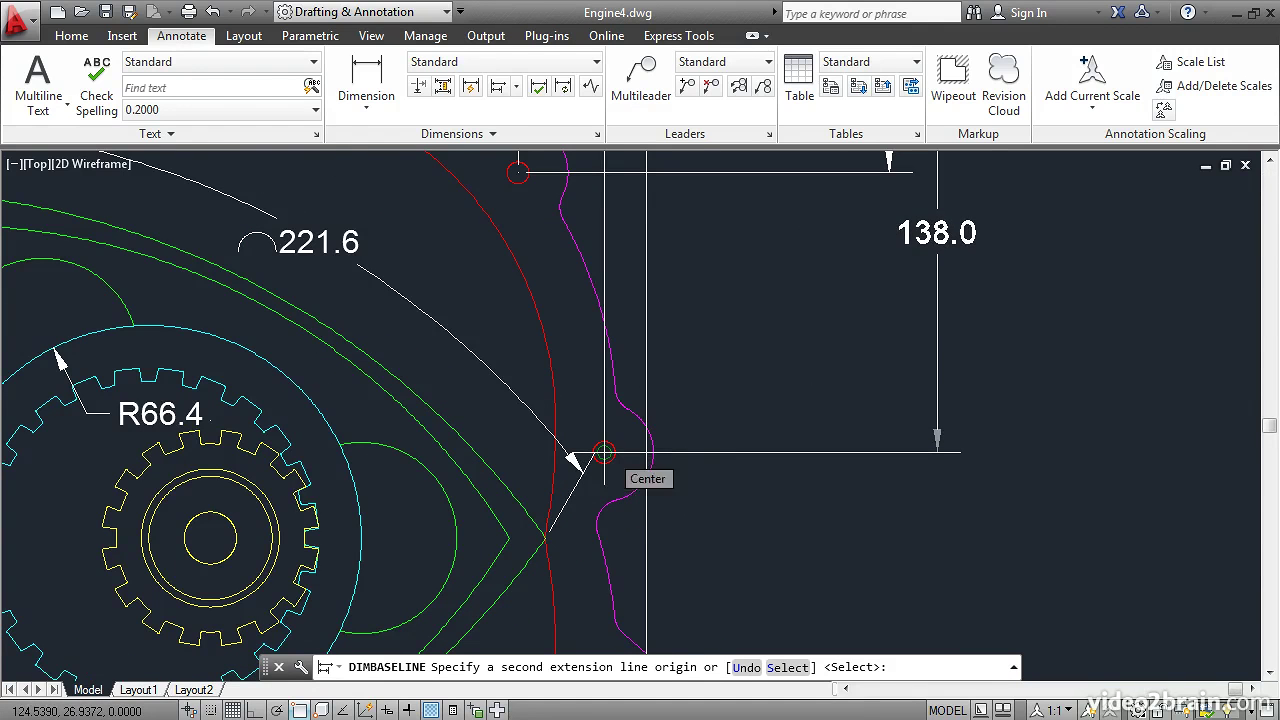
pyautogui.click(604, 453)
# Step: Add another baseline dimension from the top hole to the centre of the large lower-right hole and end the command
pyautogui.scroll(-2, 703, 475)
pyautogui.moveTo(766, 523); pyautogui.dragTo(766, 411, button='middle')
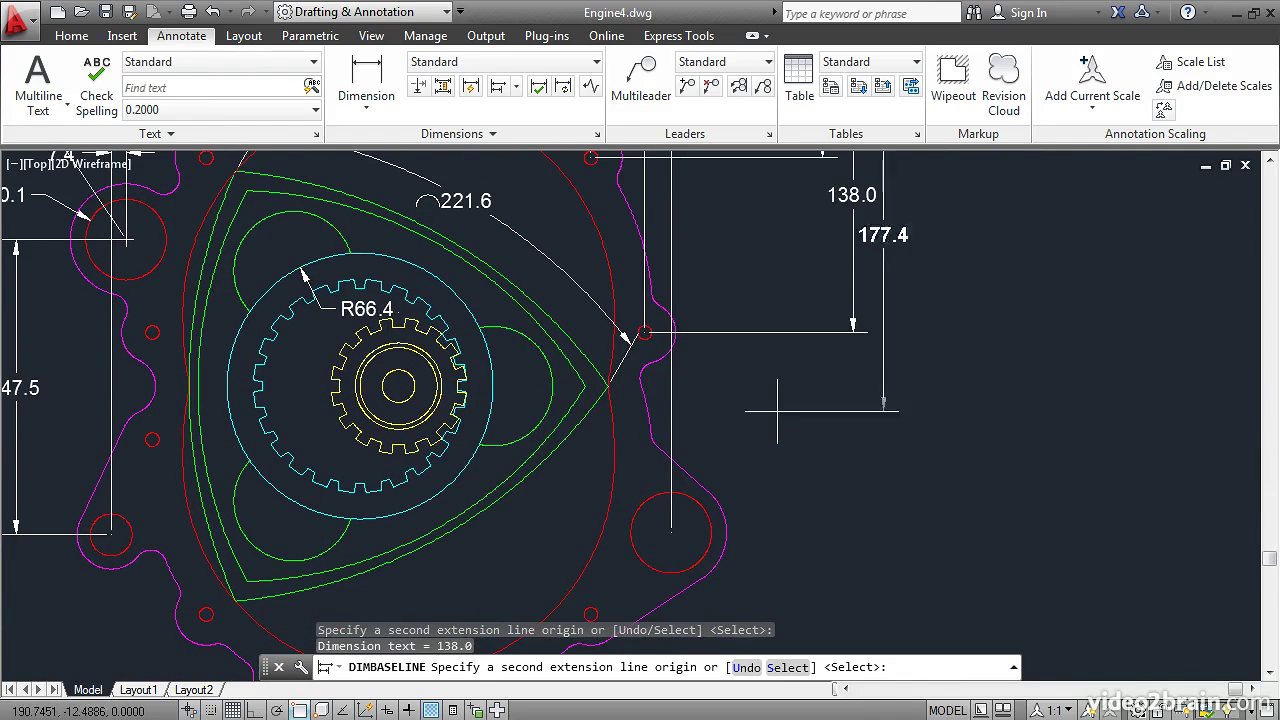
pyautogui.click(680, 538)
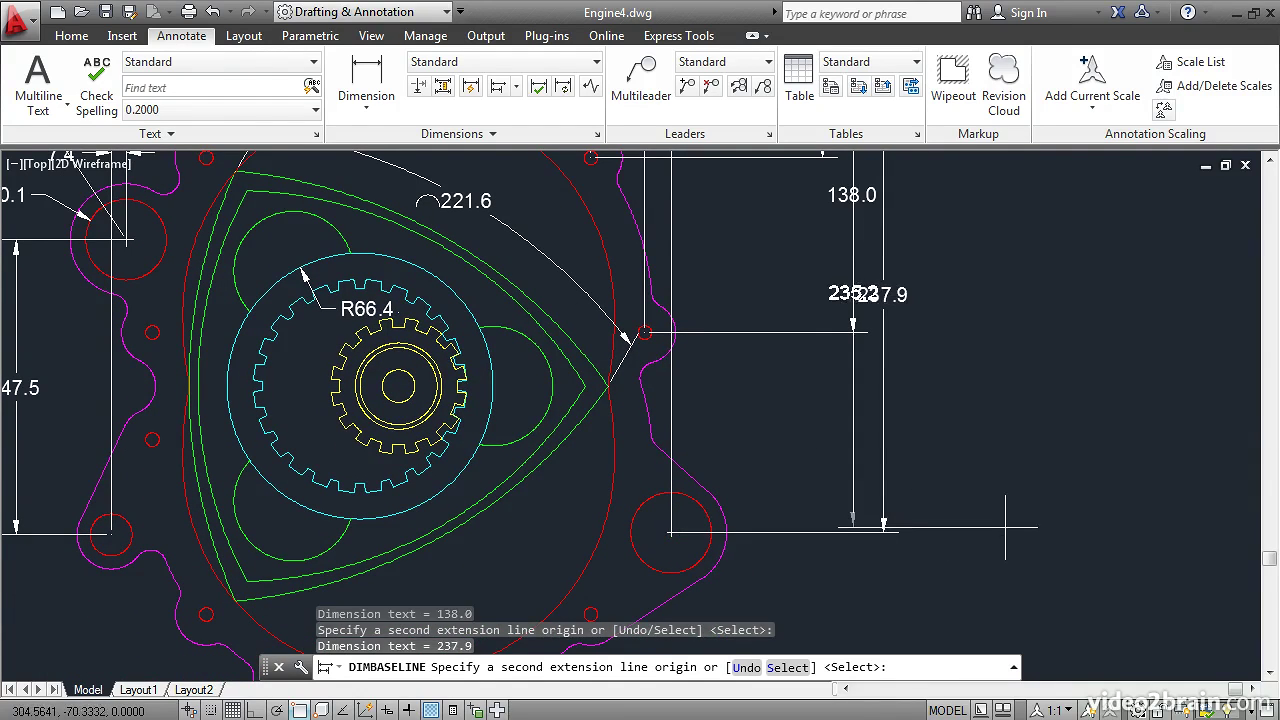
pyautogui.press('Return')
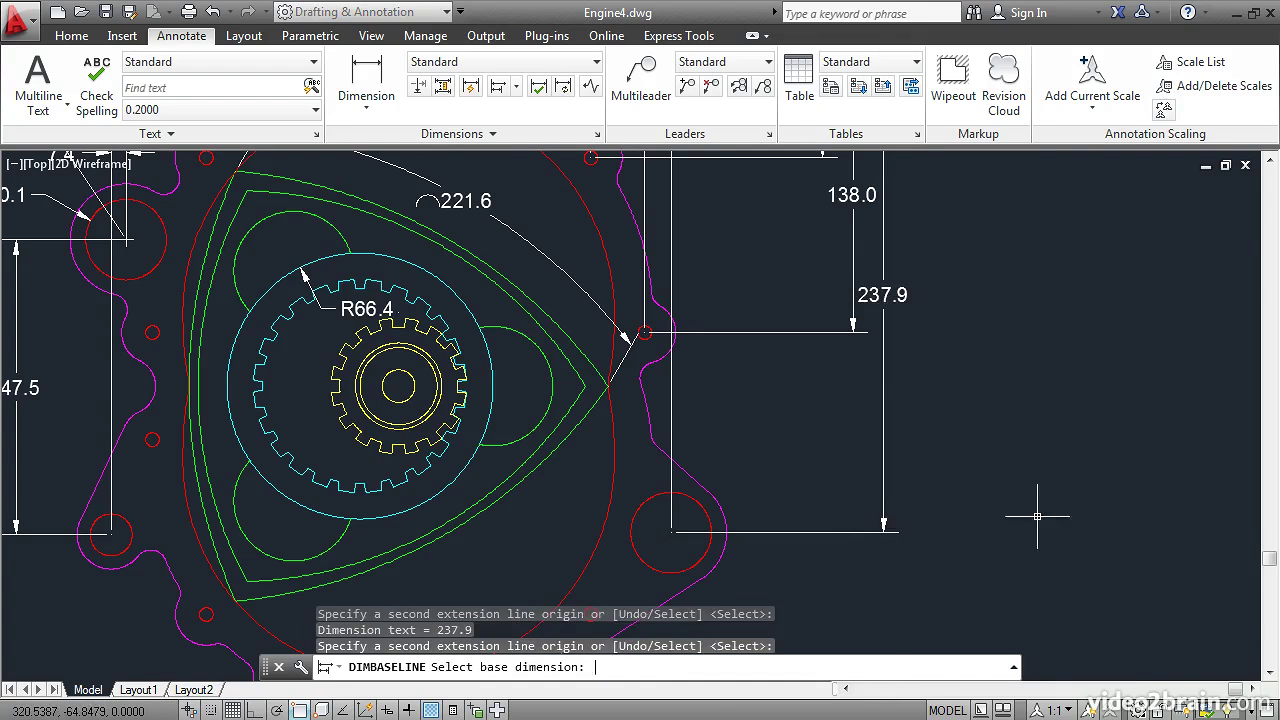
pyautogui.press('Return')
pyautogui.scroll(-2, 999, 295)
pyautogui.moveTo(965, 245); pyautogui.dragTo(894, 383, button='middle')
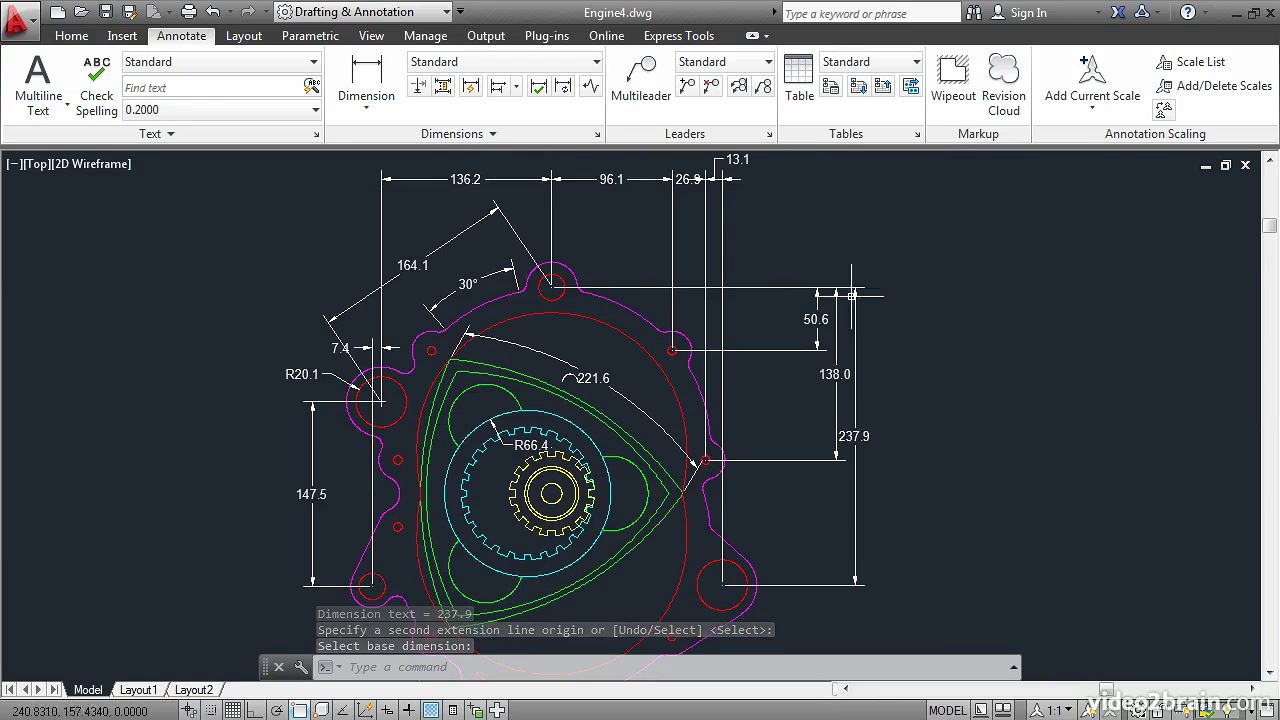